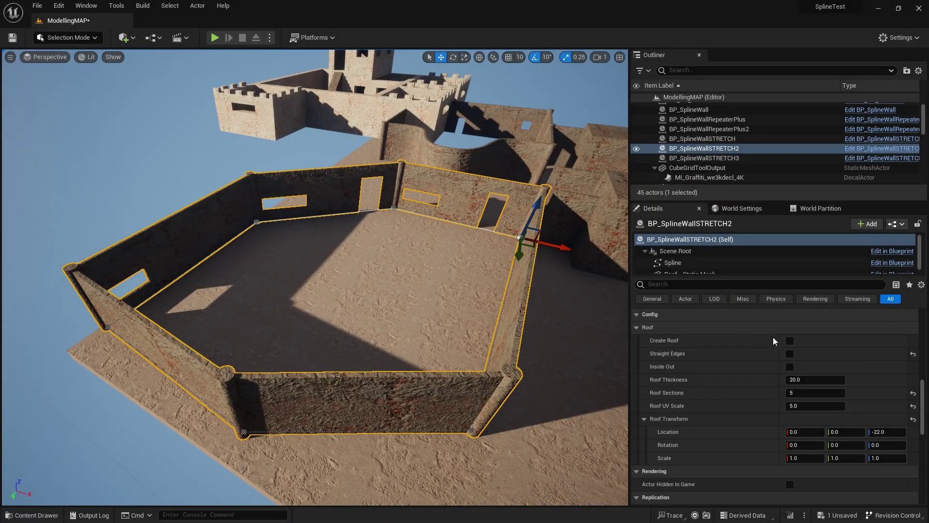
# Enable Create Roof on the selected spline wall, and turn its two front corner points into curves.
pyautogui.click(790, 341)
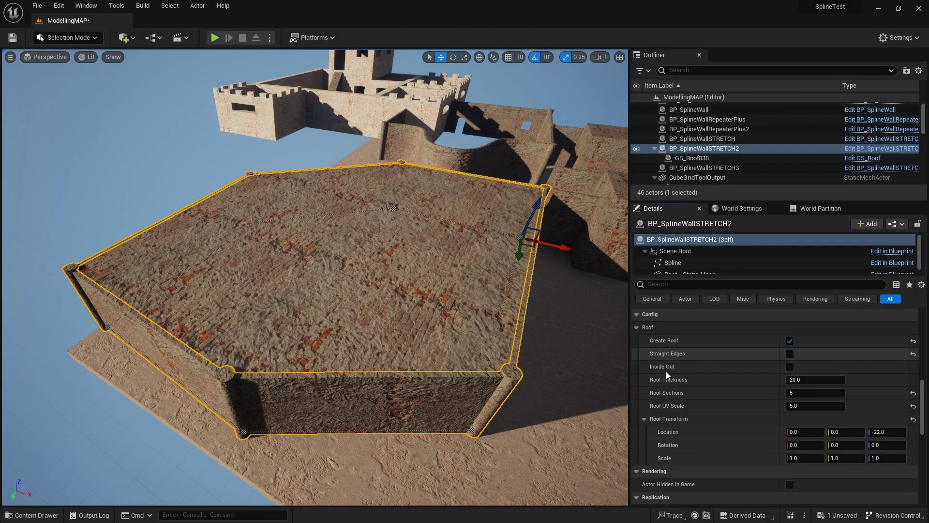
pyautogui.moveTo(560, 376); pyautogui.dragTo(532, 390, button='right')
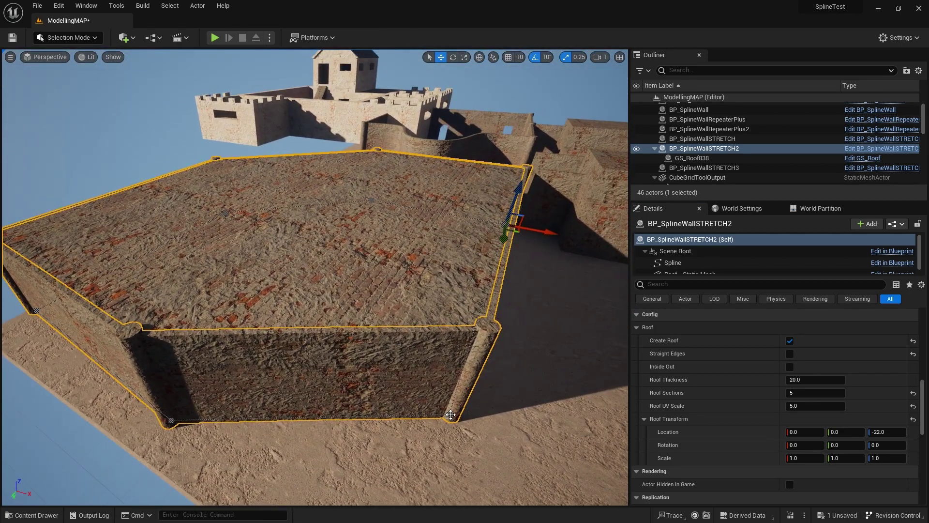
pyautogui.click(450, 415)
pyautogui.press('t')
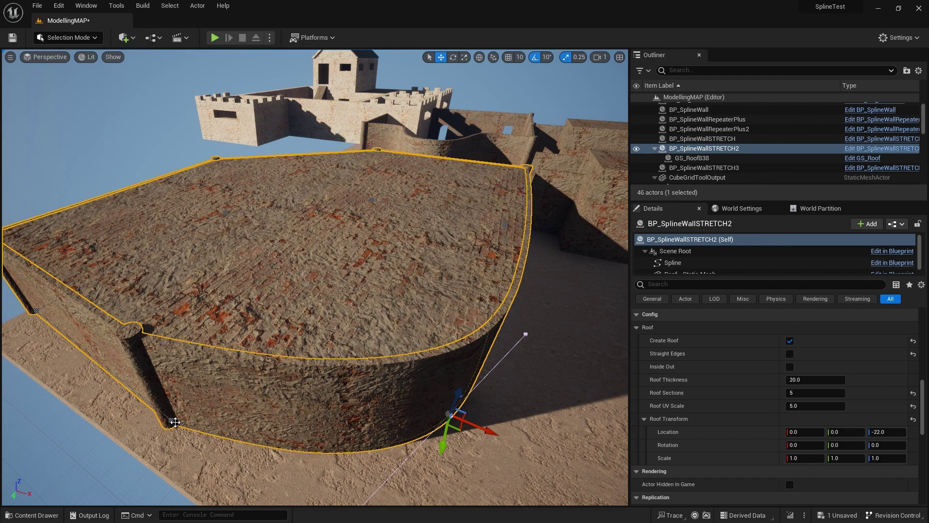
pyautogui.click(172, 421)
pyautogui.press('t')
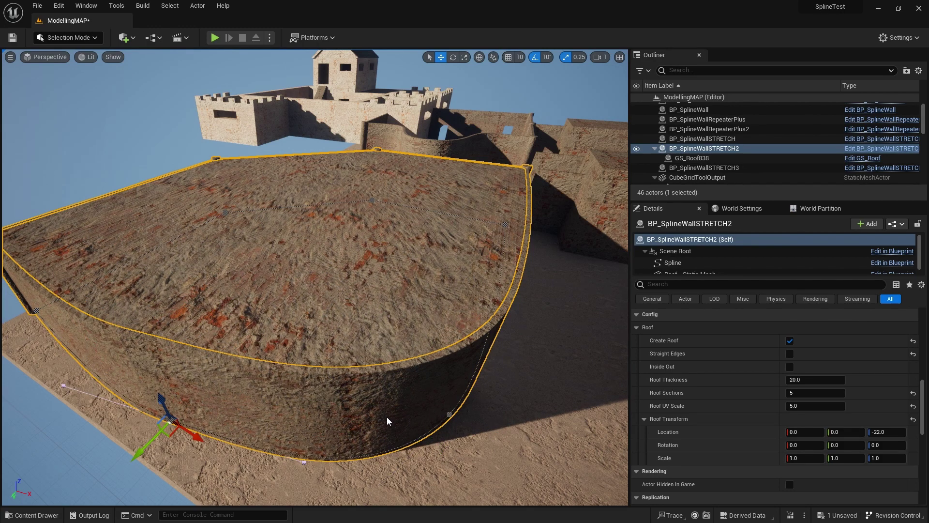
# Move the front-right corner point of the spline wall outward along the ground.
pyautogui.scroll(-4, 429, 408)
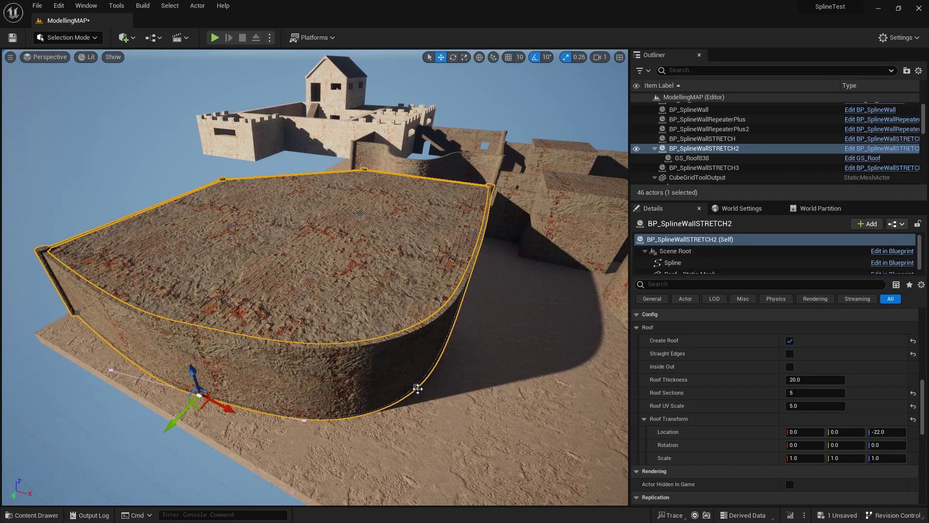
pyautogui.click(415, 386)
pyautogui.moveTo(455, 400); pyautogui.dragTo(509, 413)
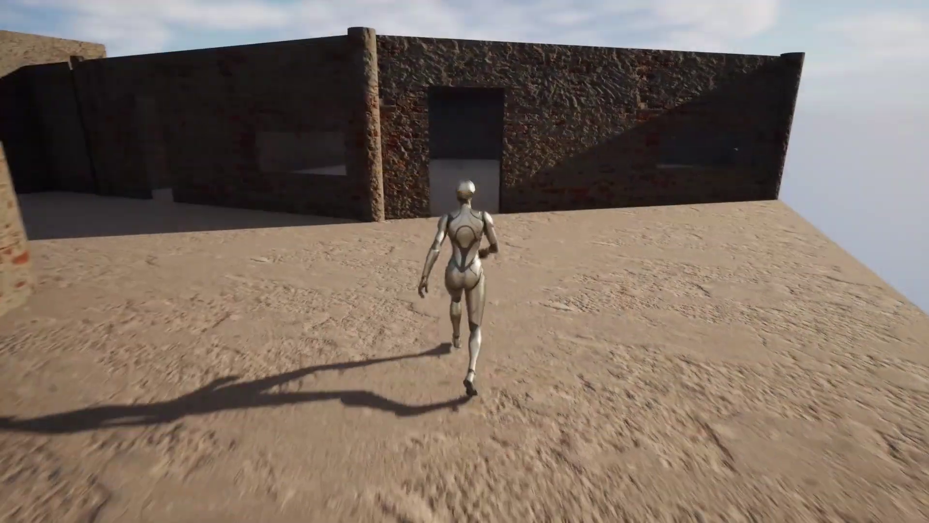
pyautogui.press('w')
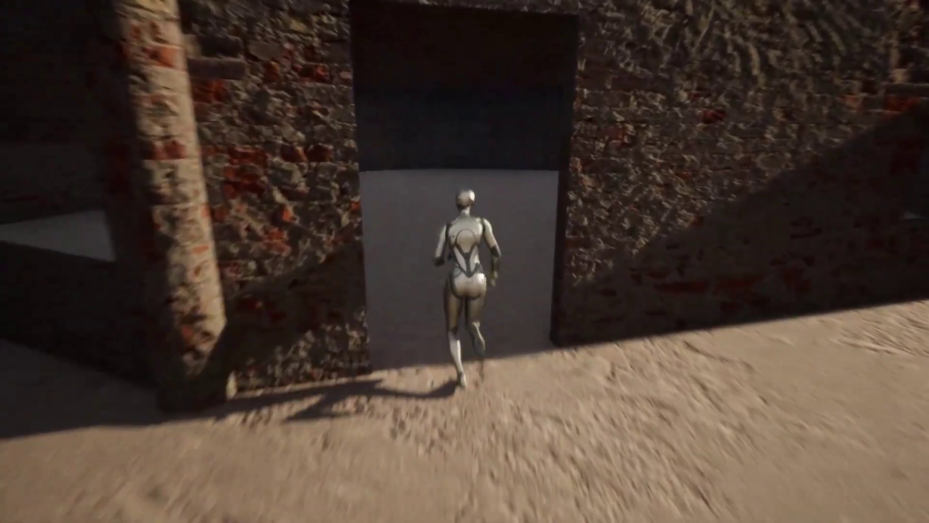
pyautogui.press('w')
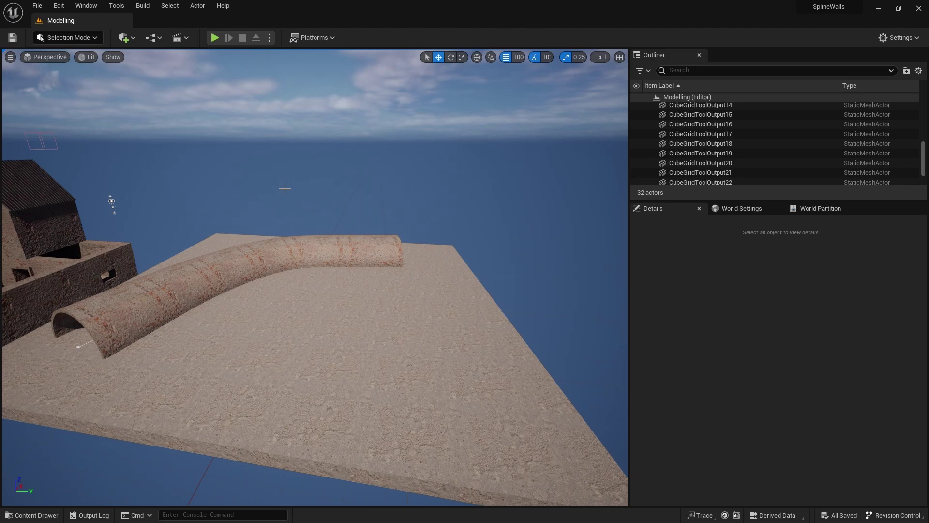
# Create a new Blueprint class in the Tools folder with GeneratedDynamicMeshActor as its parent class.
pyautogui.hotkey('ctrl', 'space')
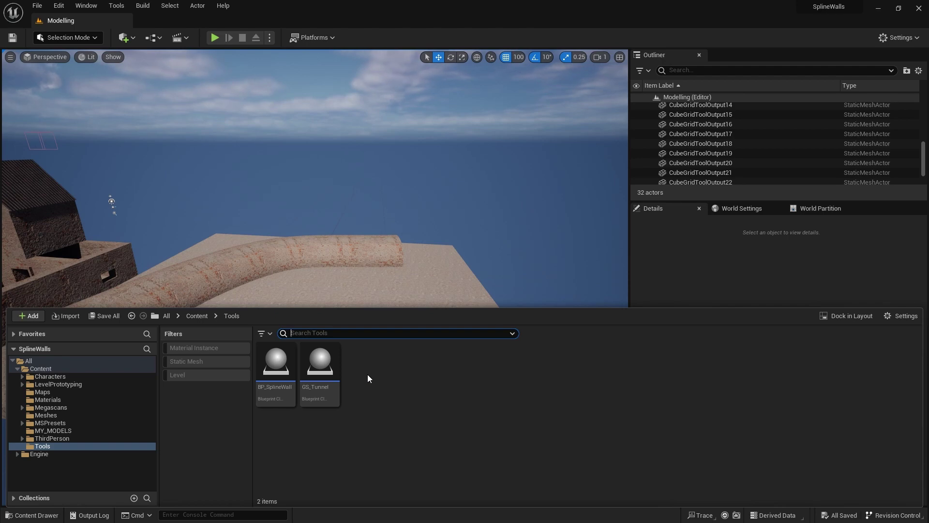
pyautogui.rightClick(367, 378)
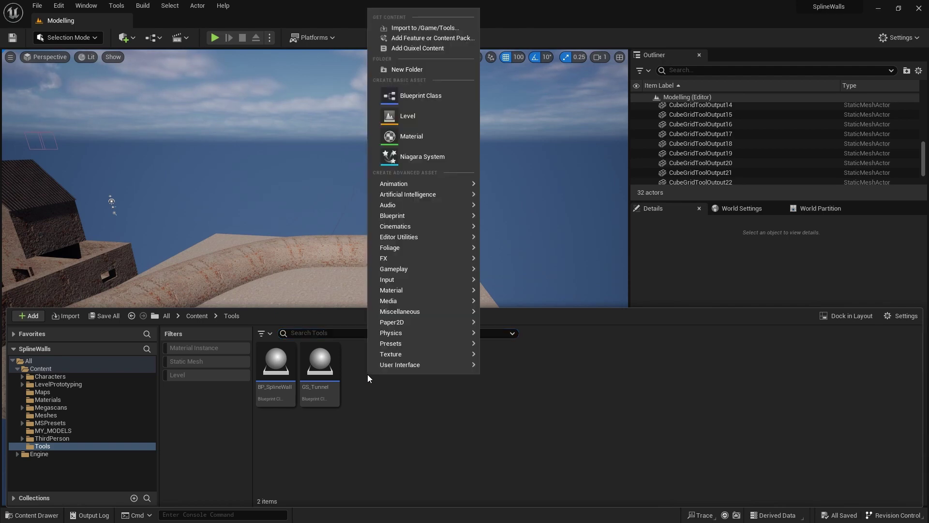
pyautogui.click(420, 97)
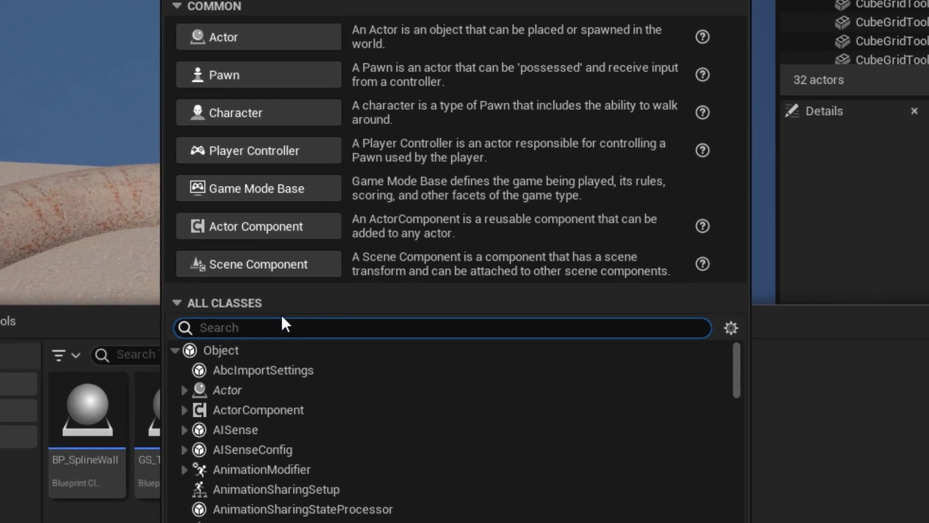
pyautogui.write('generat')
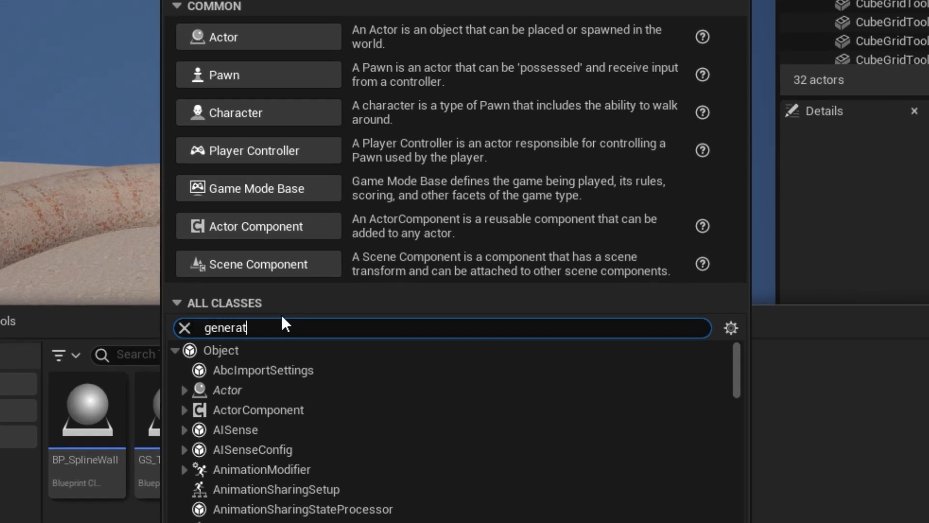
pyautogui.write('ed')
pyautogui.click(316, 409)
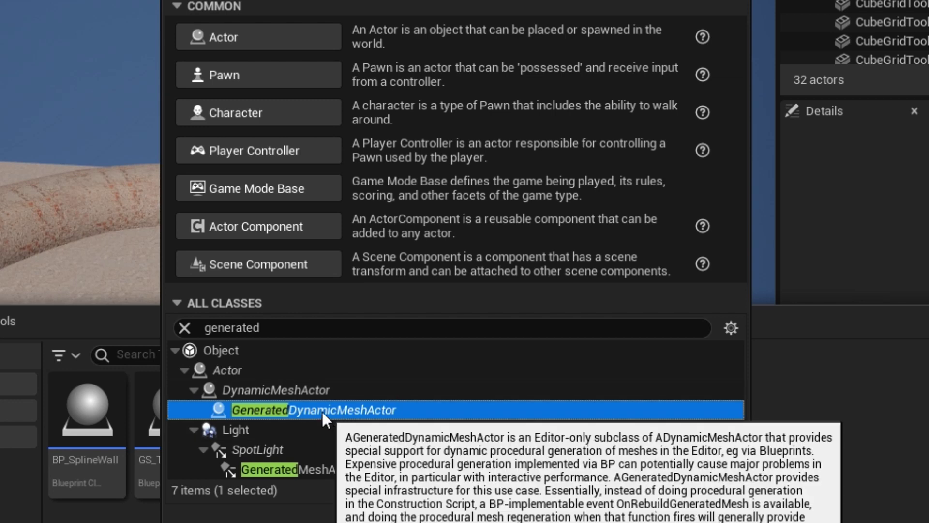
pyautogui.click(612, 514)
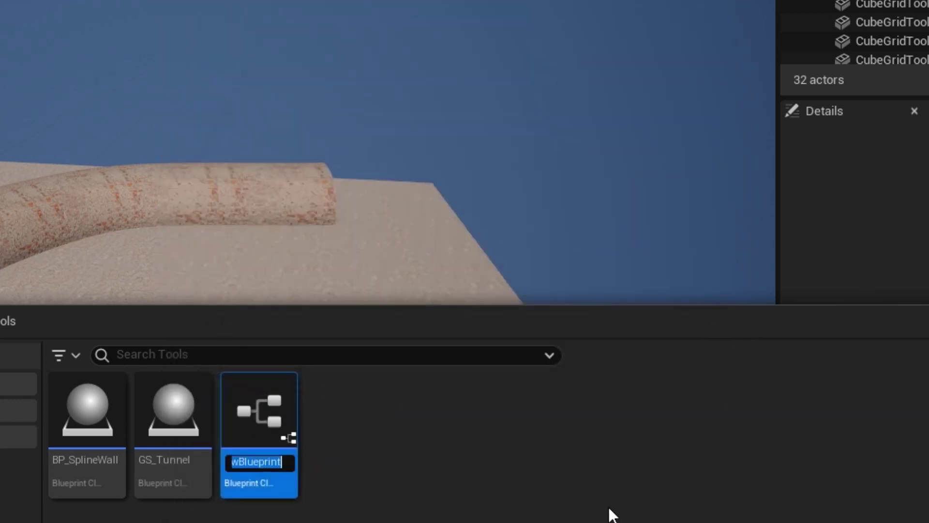
# Name the new blueprint GS_Roof and open it for editing.
pyautogui.write('GS')
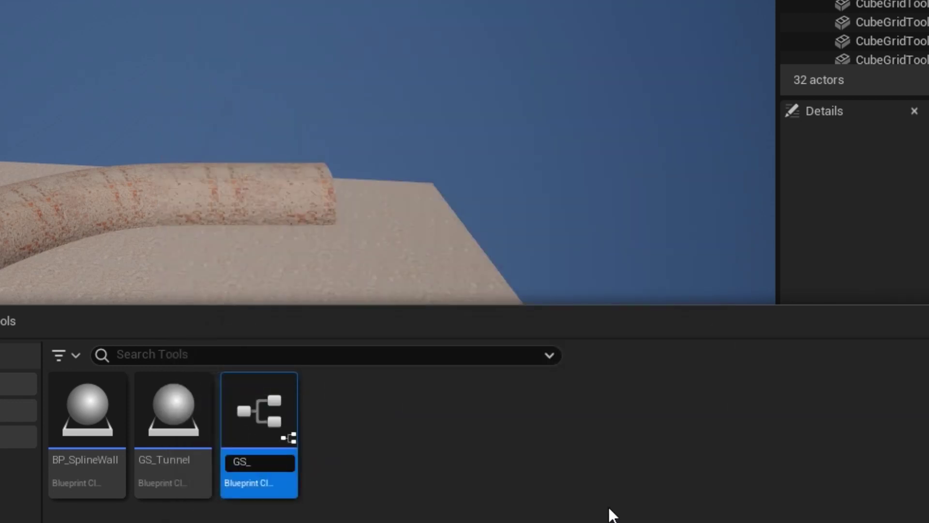
pyautogui.write('_Roof')
pyautogui.press('Return')
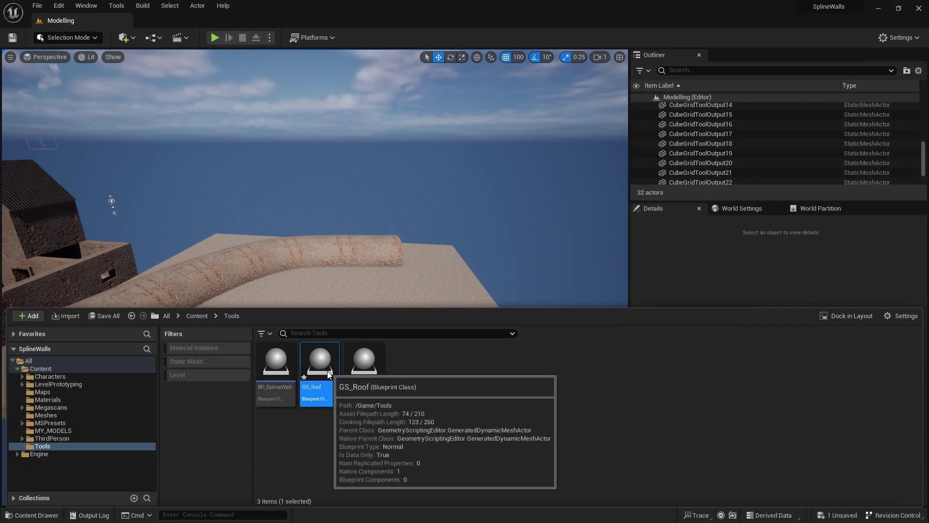
pyautogui.doubleClick(327, 370)
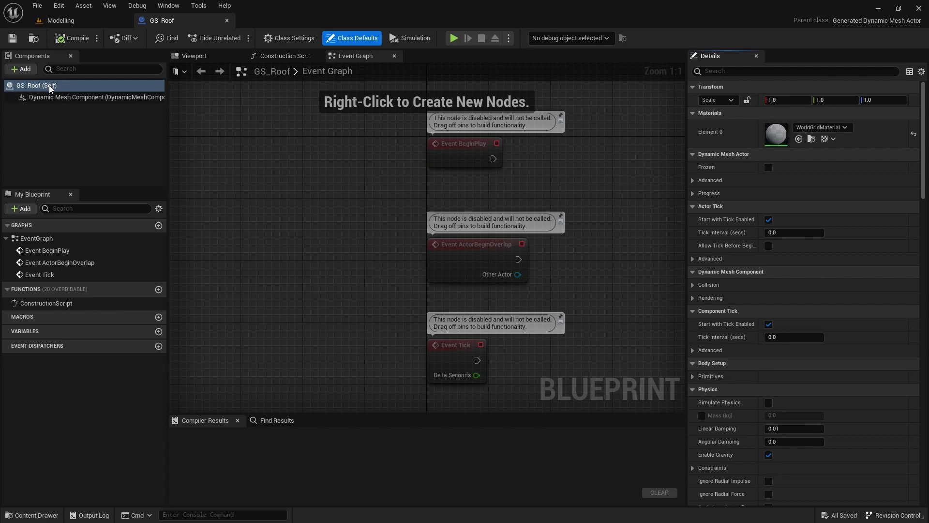
# Add a Spline component under the Dynamic Mesh Component.
pyautogui.click(24, 69)
pyautogui.write('sp')
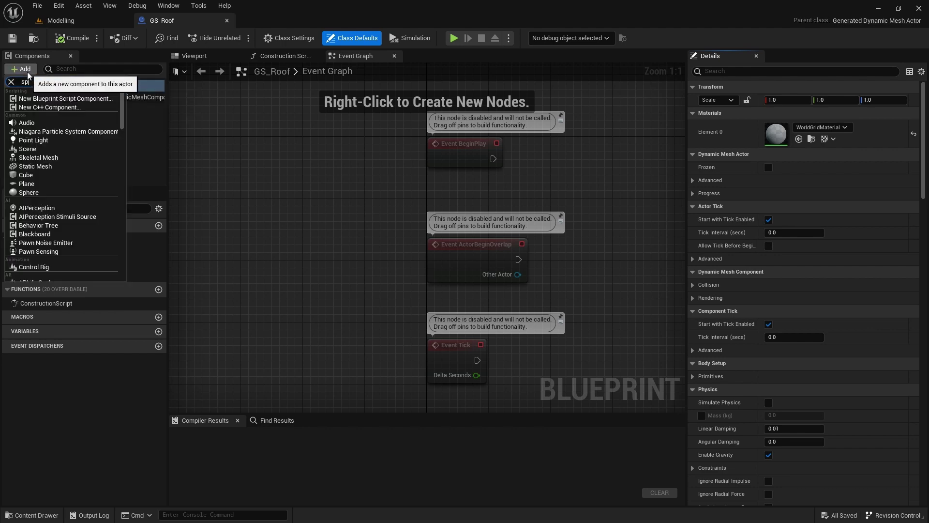
pyautogui.write('line')
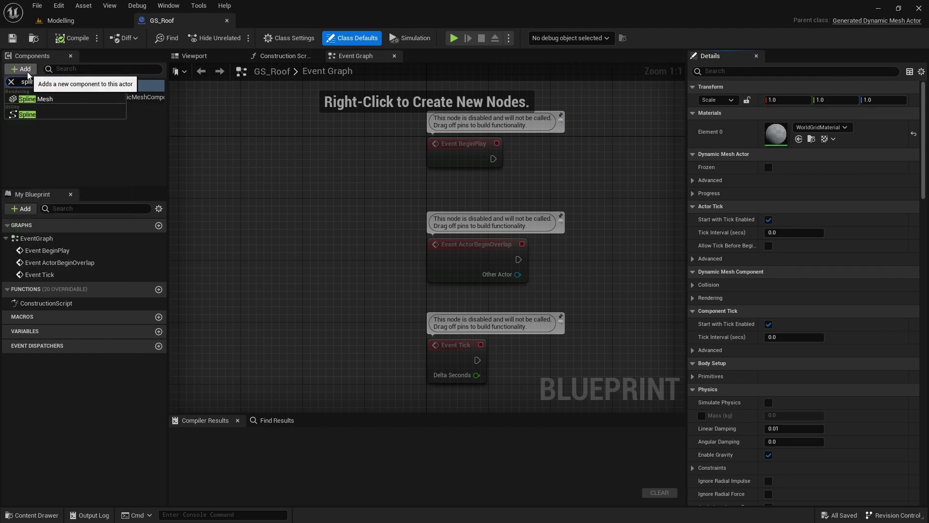
pyautogui.click(32, 116)
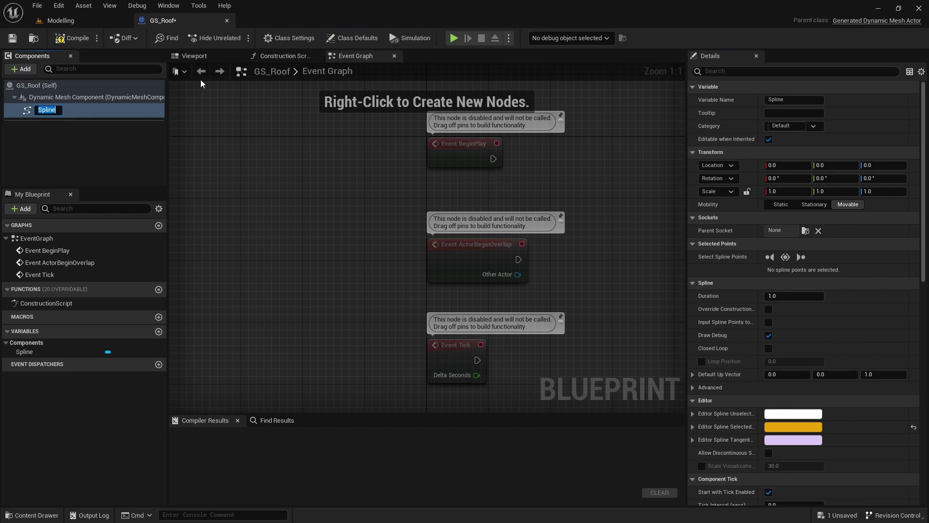
# Move the spline's end point along the X axis to a location of 600 in the blueprint's 3D view.
pyautogui.click(203, 56)
pyautogui.moveTo(443, 295); pyautogui.dragTo(464, 328, button='right')
pyautogui.moveTo(475, 282); pyautogui.dragTo(439, 236)
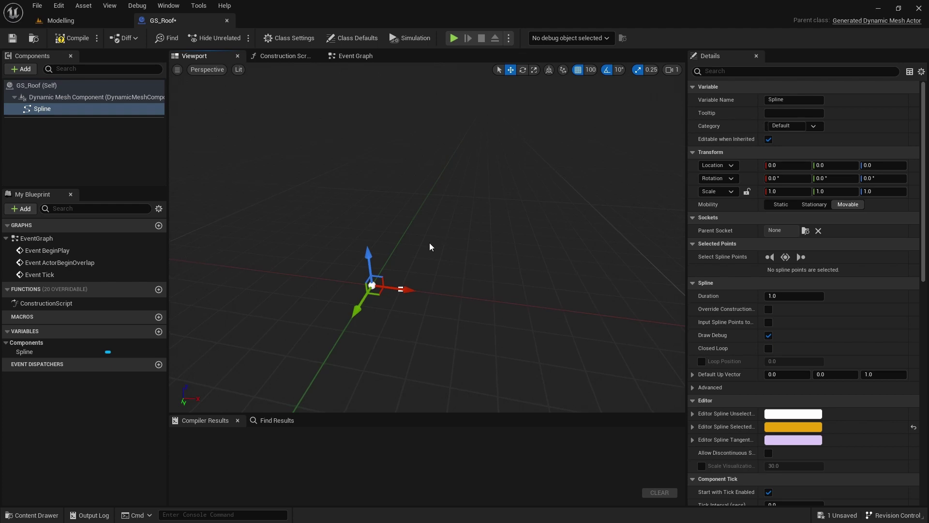
pyautogui.click(400, 289)
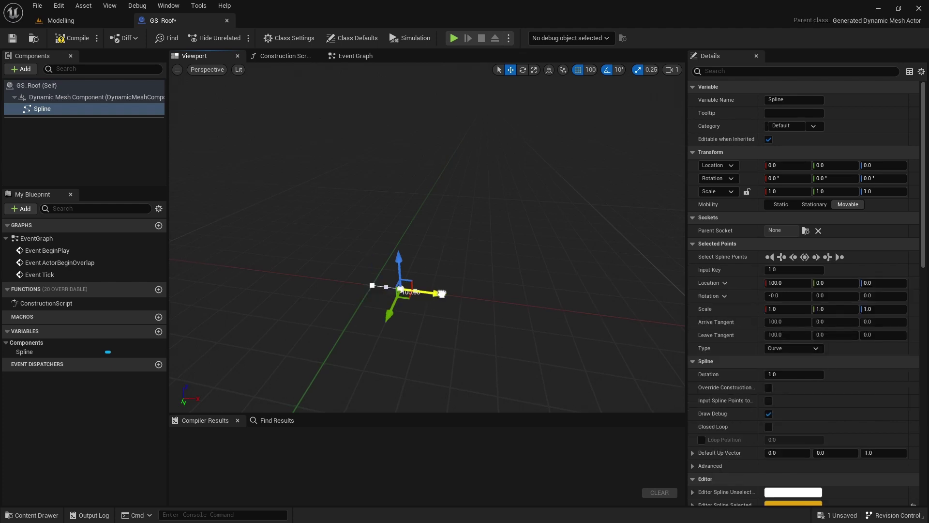
pyautogui.moveTo(437, 293); pyautogui.dragTo(600, 314)
# Extend the spline to a four-point outline with its last point at X 0, Y 500, and make it a closed loop.
pyautogui.moveTo(494, 334); pyautogui.dragTo(460, 325)
pyautogui.moveTo(460, 325); pyautogui.dragTo(412, 323, button='middle')
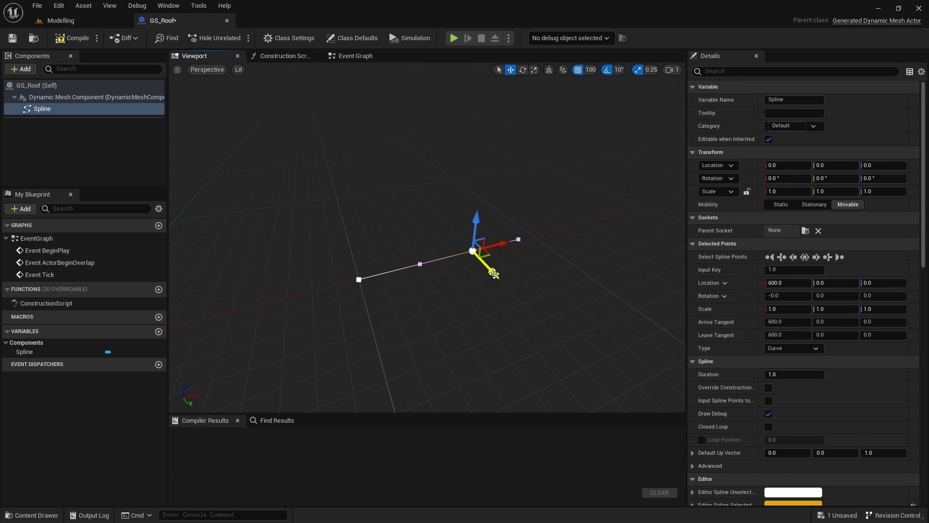
pyautogui.keyDown('alt'); pyautogui.moveTo(493, 272); pyautogui.dragTo(342, 394); pyautogui.keyUp('alt')
pyautogui.click(768, 426)
pyautogui.moveTo(548, 273); pyautogui.dragTo(361, 265, button='right')
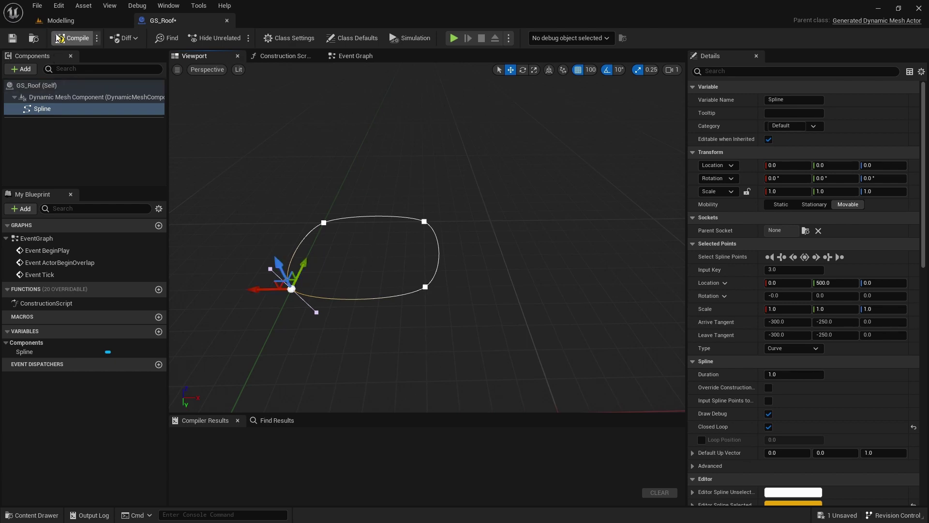
# Compile and save the blueprint, and delete all default event nodes from the Event Graph.
pyautogui.click(73, 37)
pyautogui.click(15, 39)
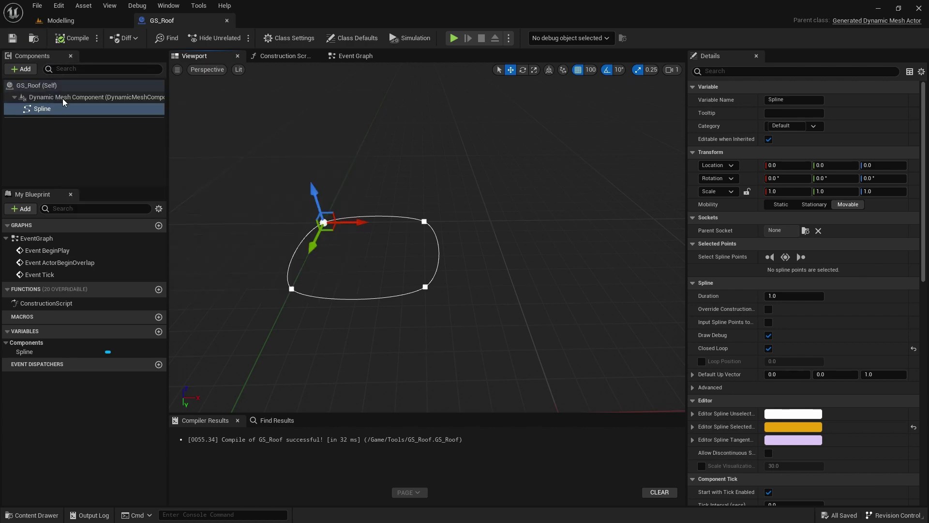
pyautogui.click(340, 56)
pyautogui.moveTo(412, 223); pyautogui.dragTo(303, 217, button='right')
pyautogui.moveTo(293, 132); pyautogui.dragTo(500, 378)
pyautogui.press('Delete')
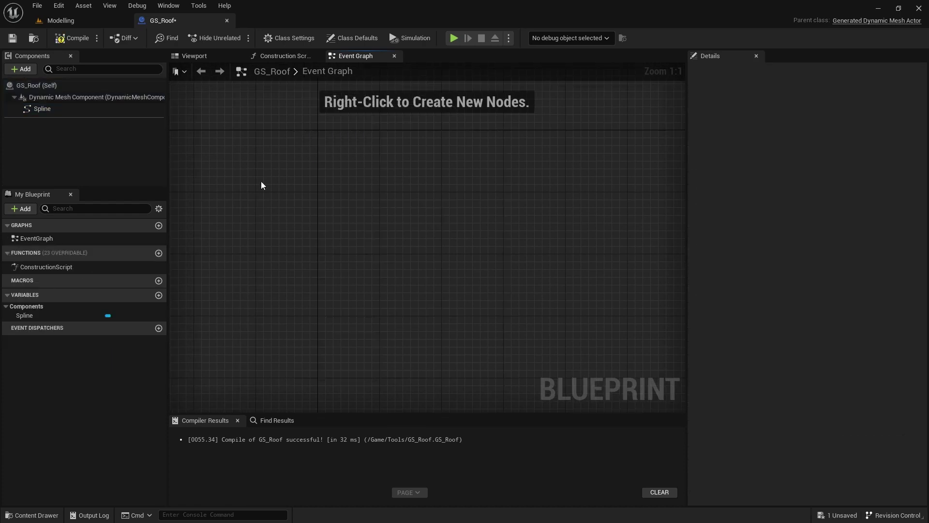
# Override the On Rebuild Generated Mesh function to add its event to the Event Graph.
pyautogui.moveTo(40, 256)
pyautogui.click(145, 253)
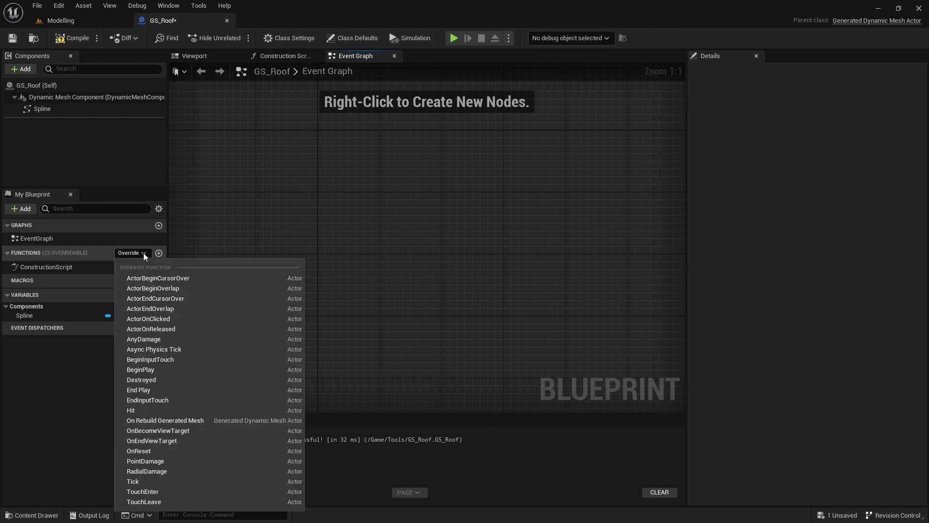
pyautogui.click(180, 420)
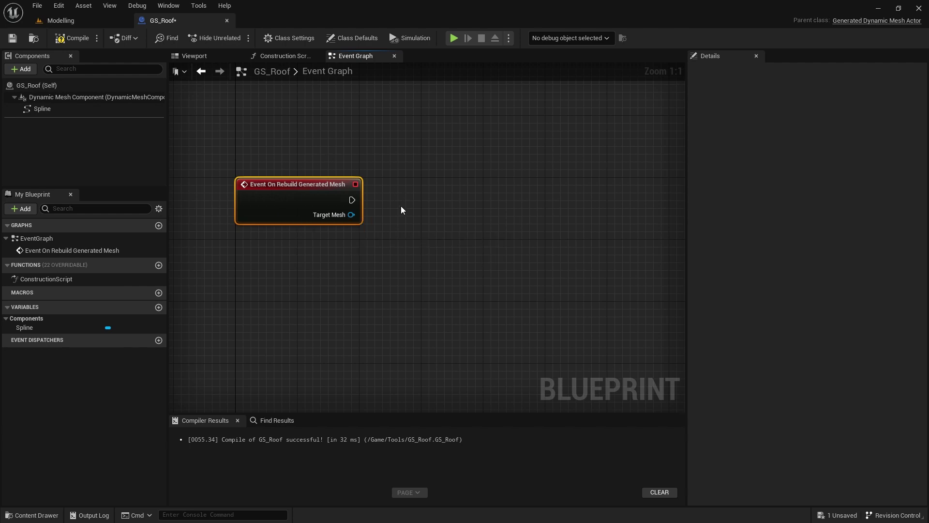
# Promote the Target Mesh output of the On Rebuild Generated Mesh event to a variable.
pyautogui.moveTo(401, 208); pyautogui.dragTo(329, 210, button='right')
pyautogui.moveTo(390, 160); pyautogui.dragTo(456, 176, button='right')
pyautogui.moveTo(325, 170); pyautogui.dragTo(265, 146, button='right')
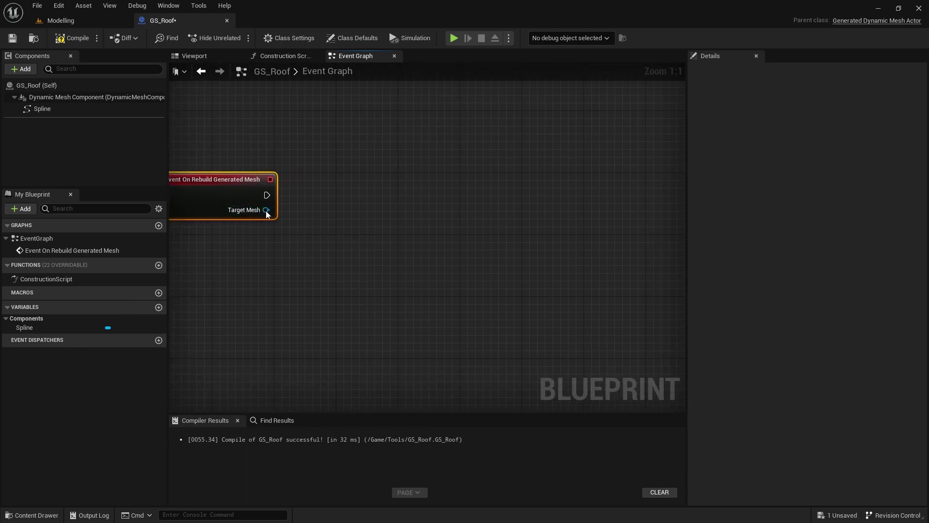
pyautogui.rightClick(266, 210)
pyautogui.click(314, 231)
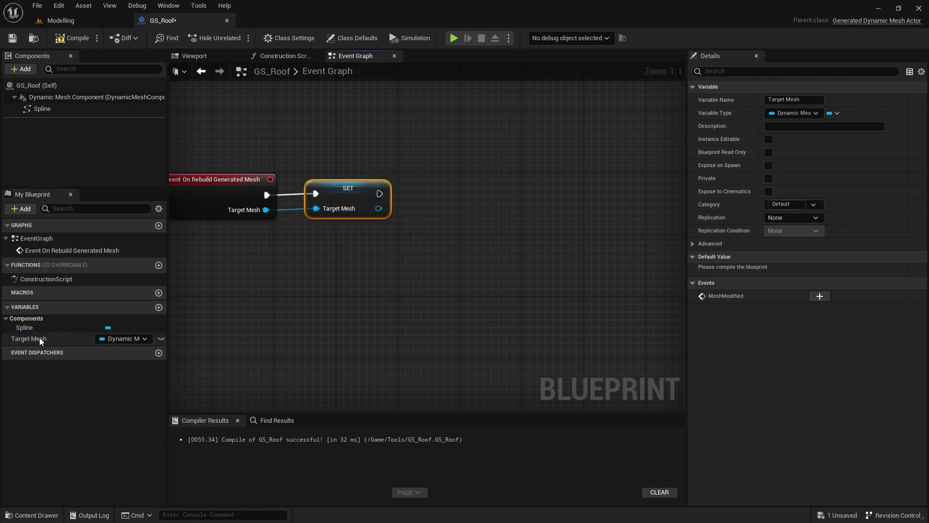
# Rename the Target Mesh variable as Dynamic Mesh.
pyautogui.click(62, 339)
pyautogui.press('F2')
pyautogui.write('Dybam')
pyautogui.press('BackSpace')
pyautogui.press('BackSpace')
pyautogui.press('BackSpace')
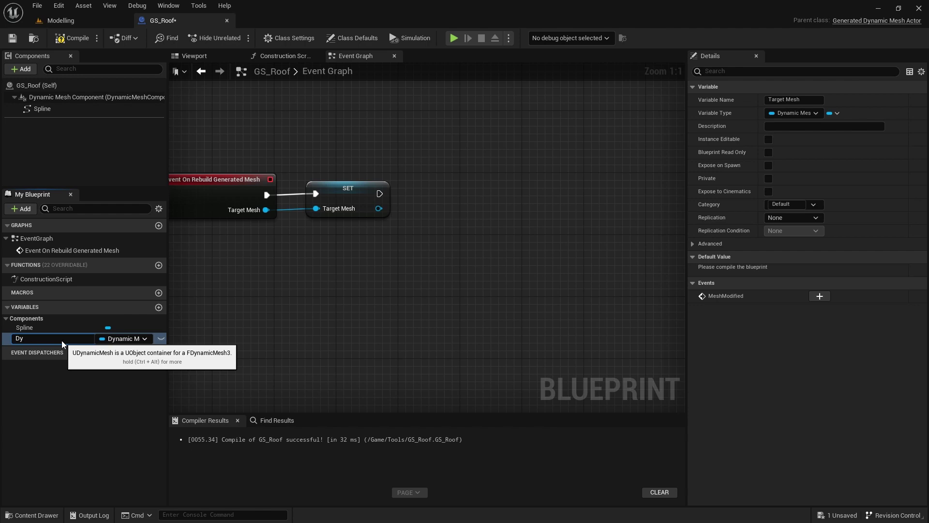
pyautogui.write('na')
pyautogui.press('Return')
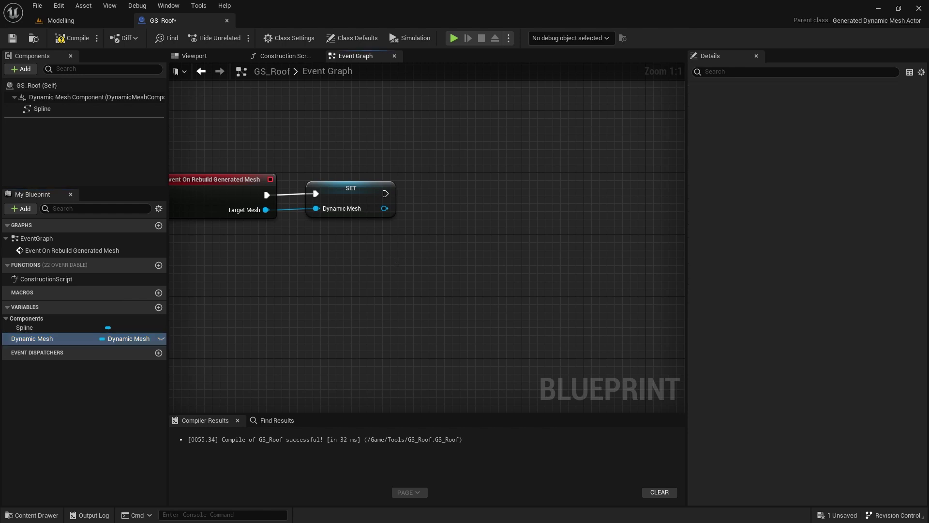
# Add a Spline reference feeding a Convert Spline to Poly Path node, placed after the Set Dynamic Mesh node.
pyautogui.moveTo(387, 256); pyautogui.dragTo(329, 264, button='right')
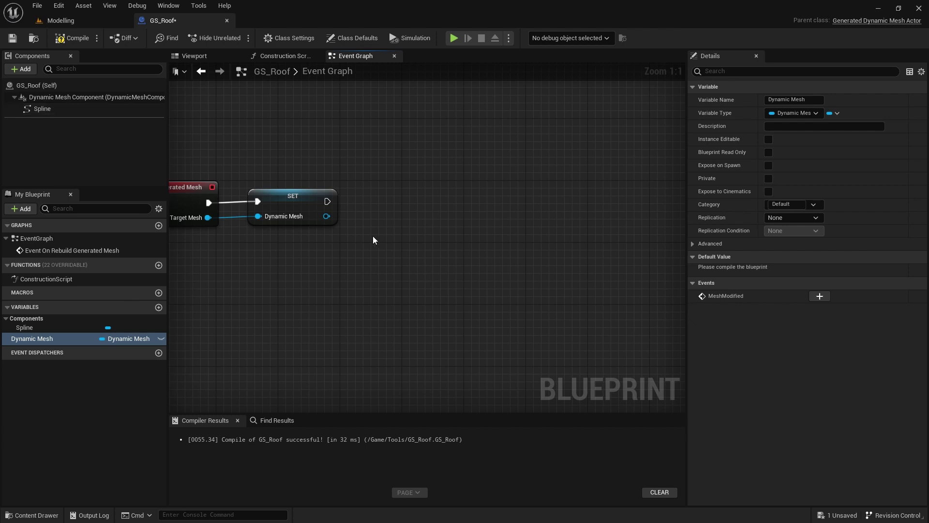
pyautogui.moveTo(373, 237); pyautogui.dragTo(361, 237, button='right')
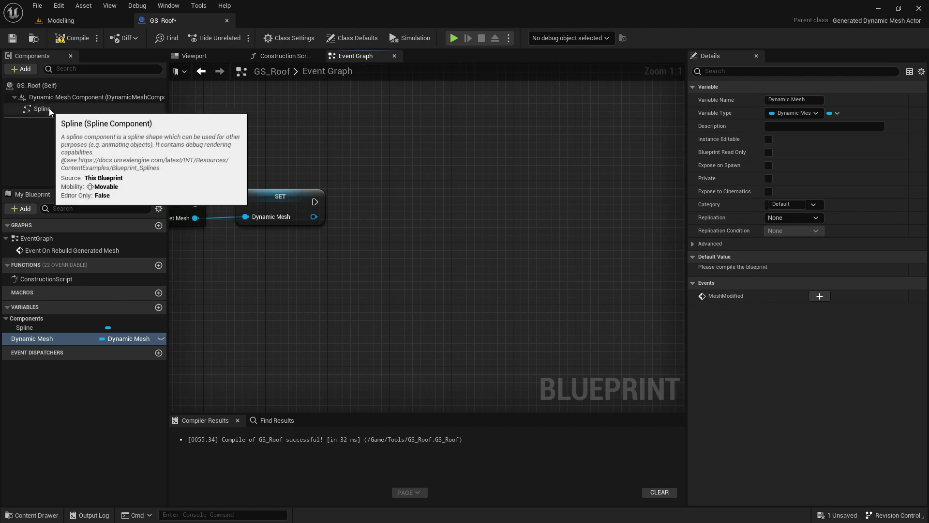
pyautogui.moveTo(34, 327); pyautogui.dragTo(437, 199)
pyautogui.write('convert')
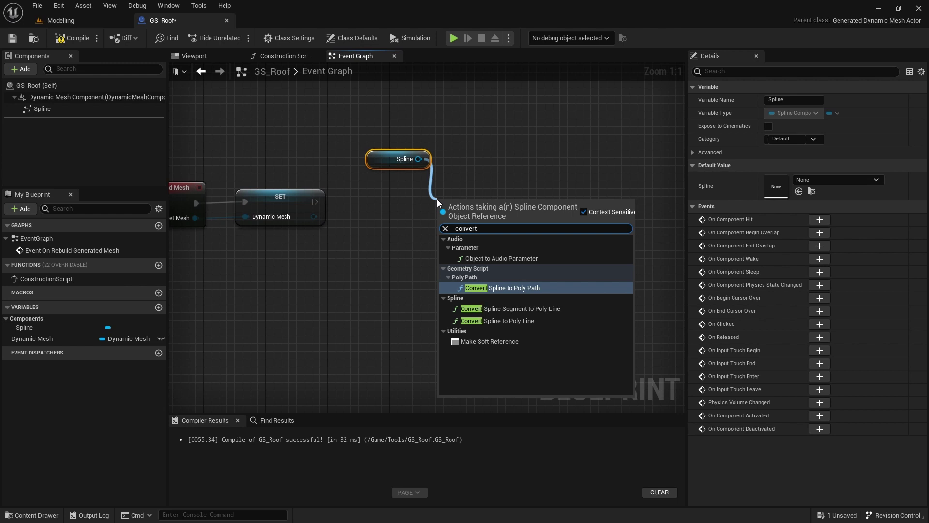
pyautogui.click(516, 288)
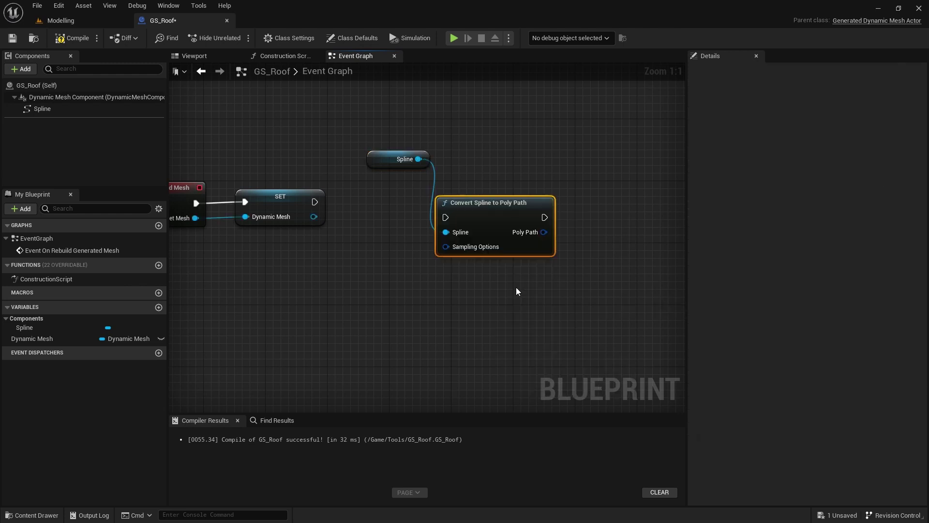
pyautogui.moveTo(501, 203); pyautogui.dragTo(431, 181)
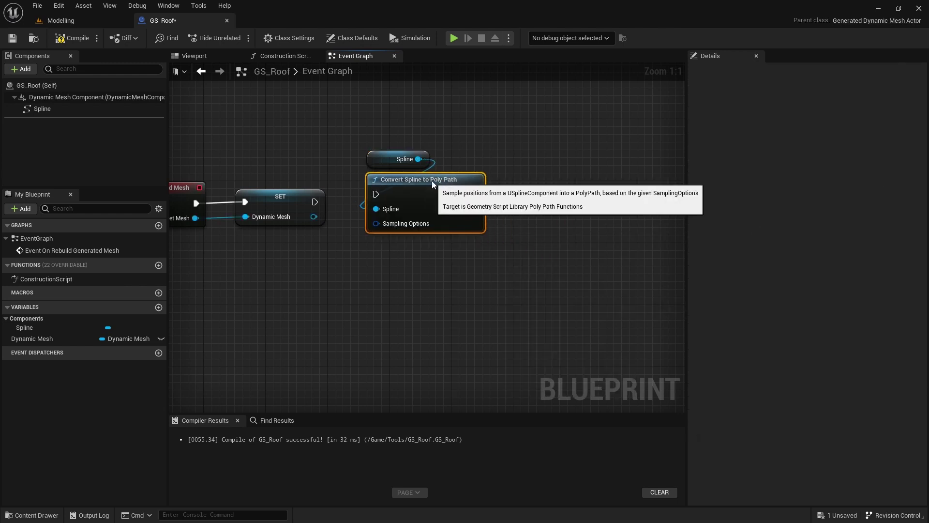
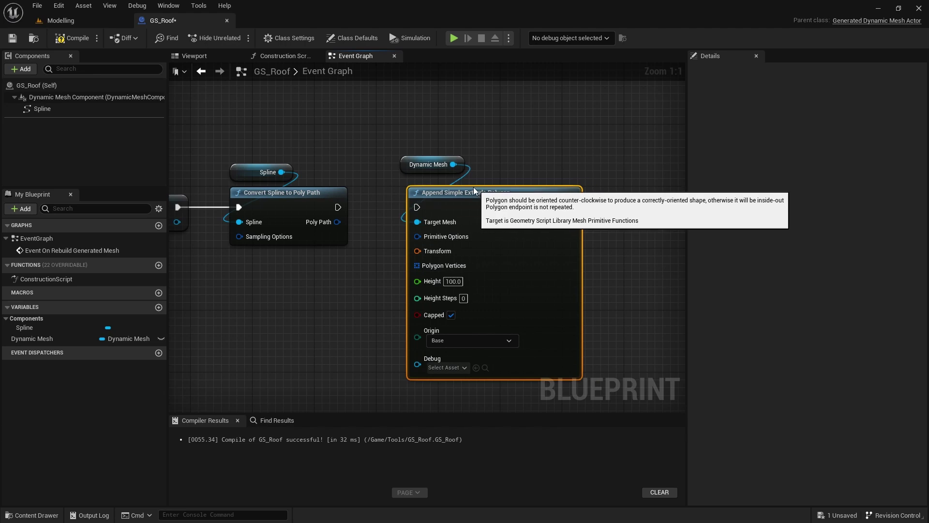
# Run the Append Simple Extrude Polygon node after Convert Spline to Poly Path, and align it with its Dynamic Mesh reference.
pyautogui.moveTo(409, 146); pyautogui.dragTo(481, 195)
pyautogui.click(437, 172)
pyautogui.moveTo(436, 172); pyautogui.dragTo(436, 179)
pyautogui.moveTo(341, 209); pyautogui.dragTo(443, 215)
pyautogui.keyDown('ctrl'); pyautogui.click(488, 199); pyautogui.keyUp('ctrl')
pyautogui.moveTo(502, 199); pyautogui.dragTo(500, 191)
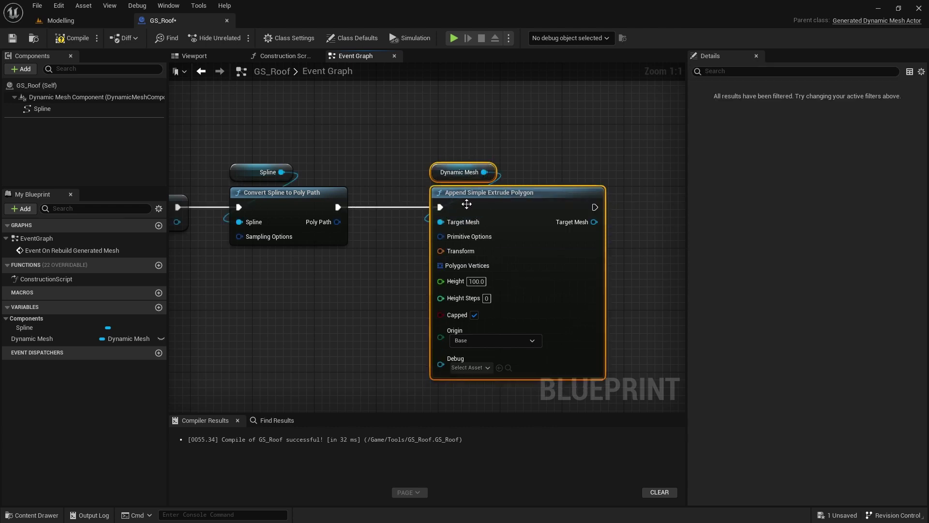
# Connect the Poly Path output to the extrude node's Polygon Vertices input, and compile and save the blueprint.
pyautogui.moveTo(396, 175); pyautogui.dragTo(418, 100, button='right')
pyautogui.moveTo(391, 224); pyautogui.dragTo(390, 250, button='right')
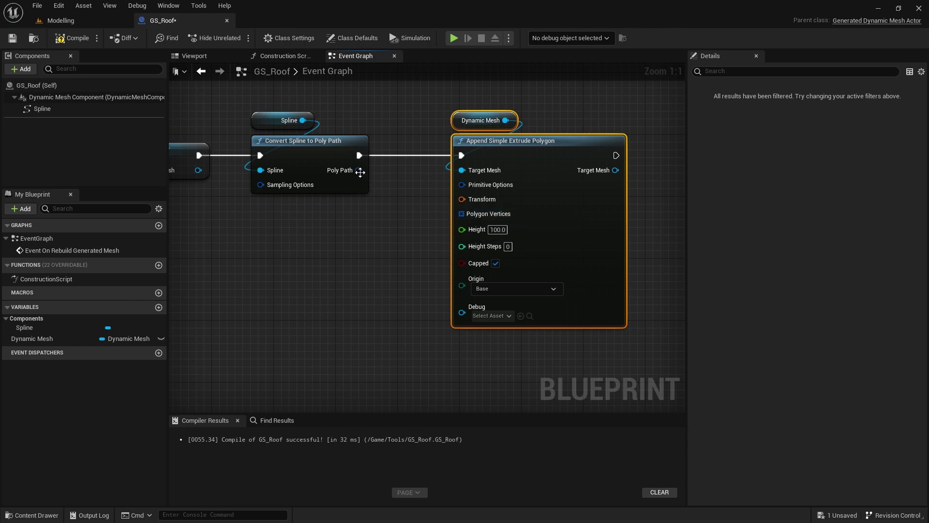
pyautogui.moveTo(358, 170); pyautogui.dragTo(463, 211)
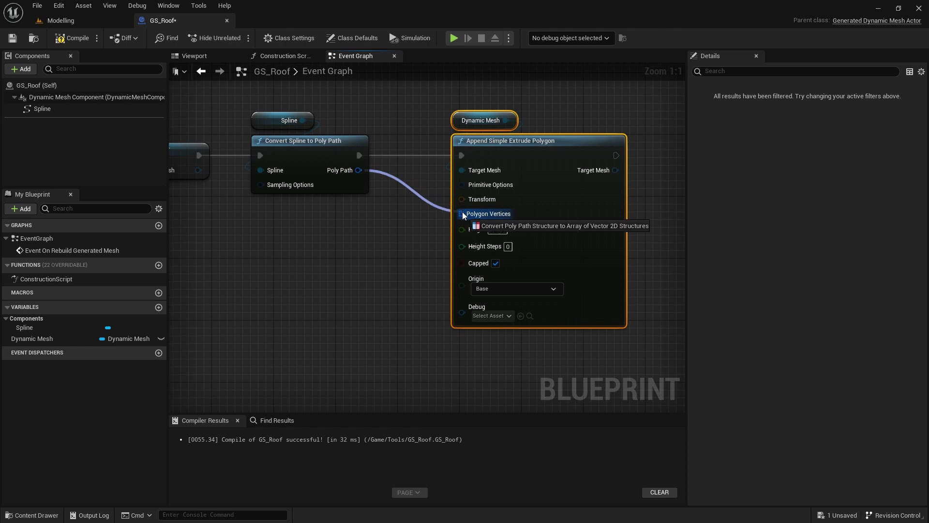
pyautogui.moveTo(462, 211); pyautogui.dragTo(424, 221)
pyautogui.click(417, 213)
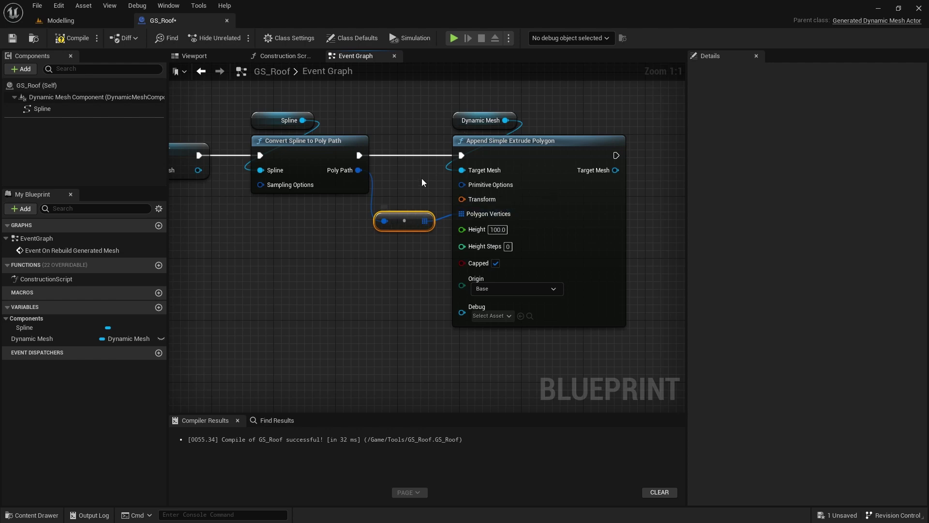
pyautogui.moveTo(421, 194); pyautogui.dragTo(379, 149, button='right')
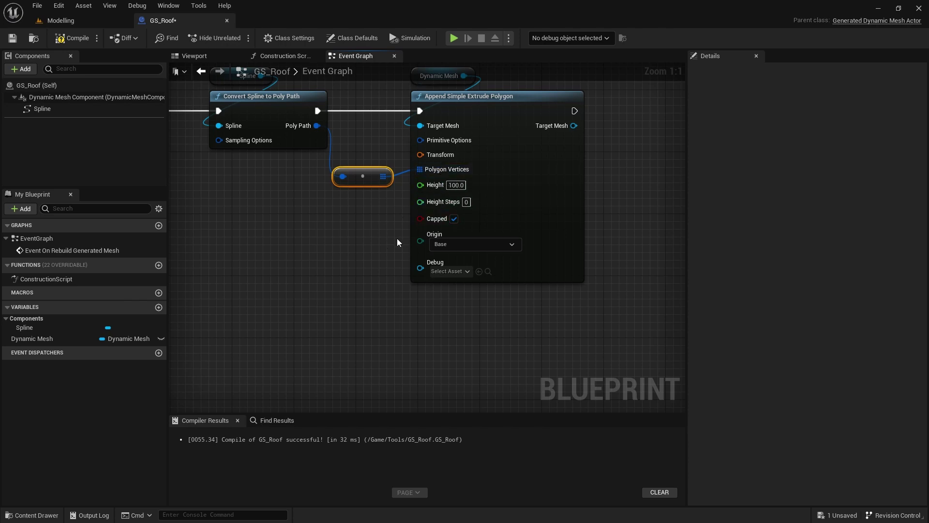
pyautogui.moveTo(377, 234); pyautogui.dragTo(394, 263, button='right')
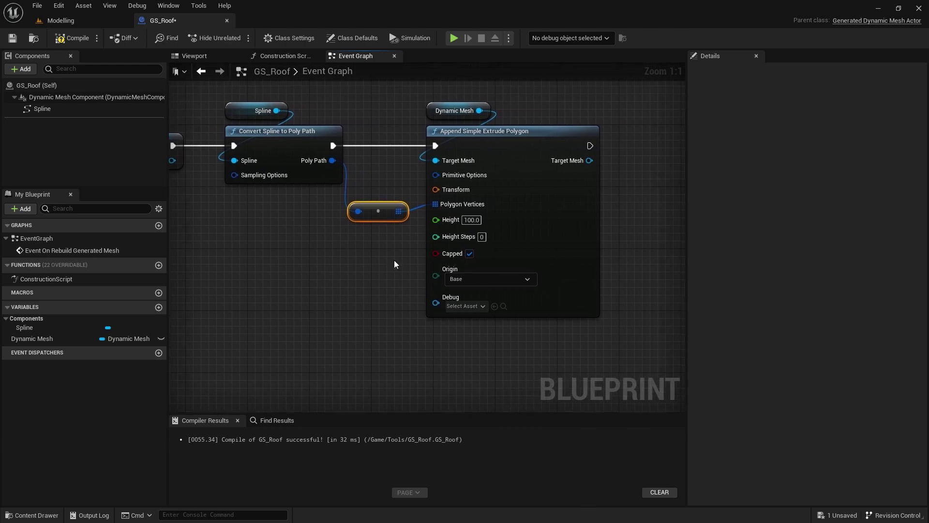
pyautogui.click(62, 39)
pyautogui.click(12, 38)
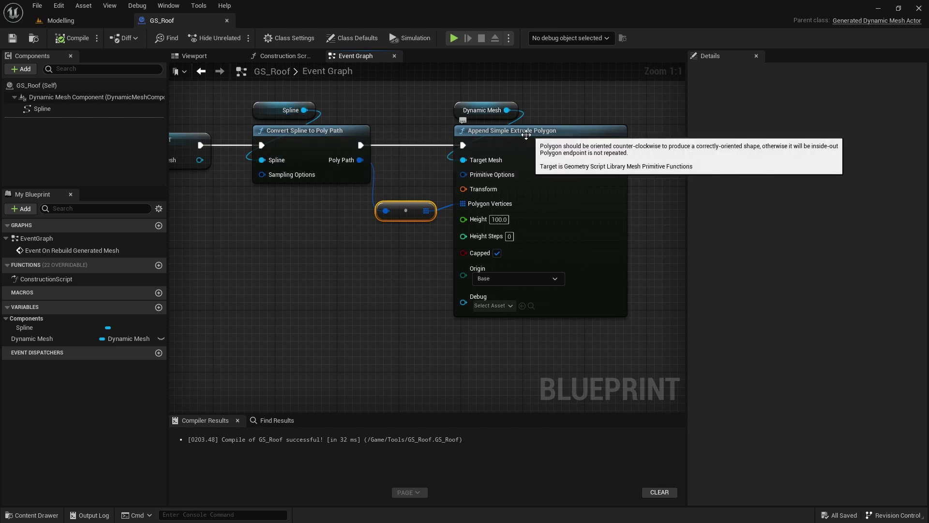
# Place a GS_Roof actor from the Tools folder on the floor beside the tunnel in the Modelling level.
pyautogui.moveTo(305, 221); pyautogui.dragTo(323, 241, button='right')
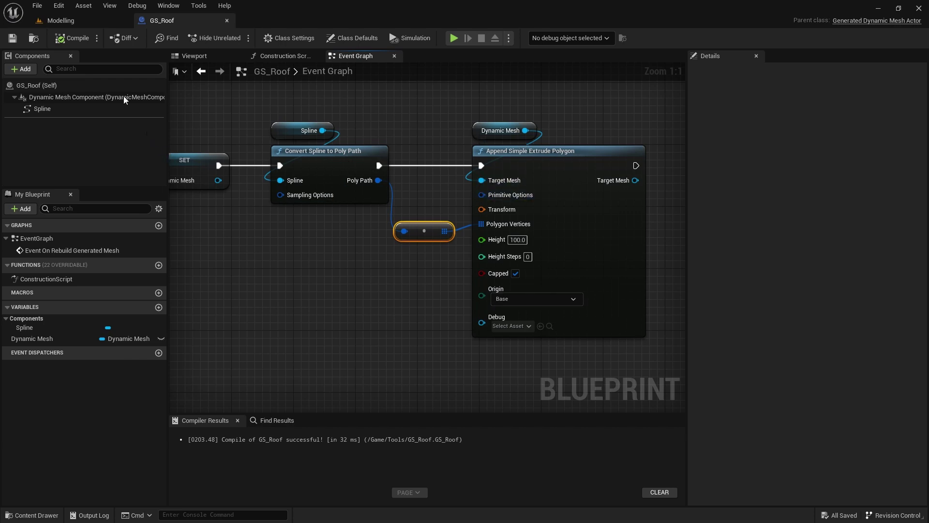
pyautogui.click(75, 19)
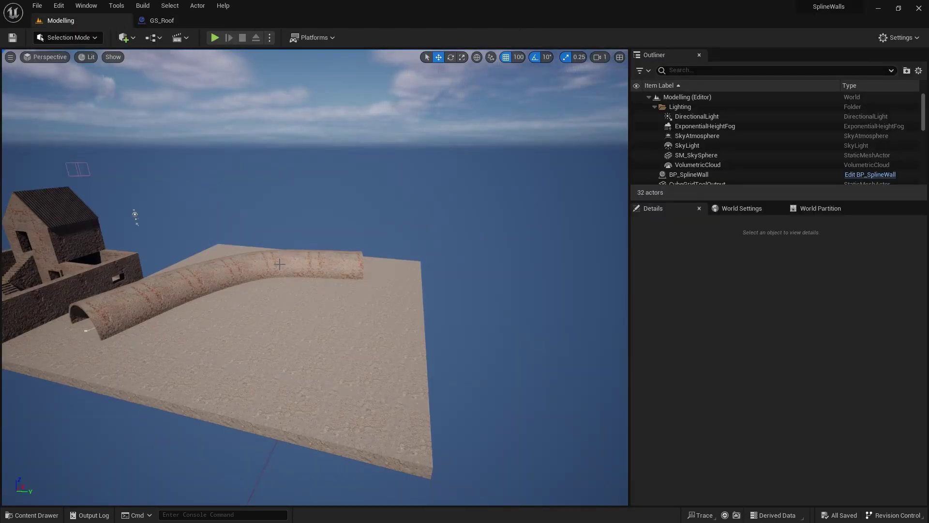
pyautogui.hotkey('ctrl', 'space')
pyautogui.click(319, 368)
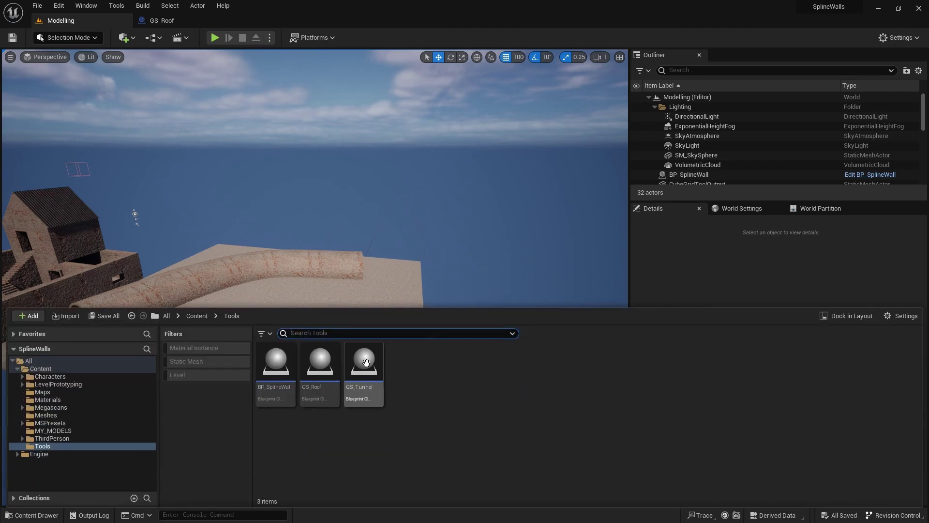
pyautogui.moveTo(317, 369); pyautogui.dragTo(296, 350)
pyautogui.moveTo(296, 351)
pyautogui.mouseDown(button='right')
pyautogui.moveTo(271, 359)
pyautogui.moveTo(271, 350)
pyautogui.moveTo(283, 352)
pyautogui.moveTo(272, 359)
pyautogui.moveTo(271, 382)
pyautogui.moveTo(301, 376)
pyautogui.moveTo(332, 346)
pyautogui.moveTo(315, 357)
pyautogui.moveTo(291, 341)
pyautogui.mouseUp(button='right')
pyautogui.press('w')
pyautogui.press('w')
pyautogui.press('a')
pyautogui.press('w')
pyautogui.press('d')
pyautogui.moveTo(322, 227); pyautogui.dragTo(388, 336, button='right')
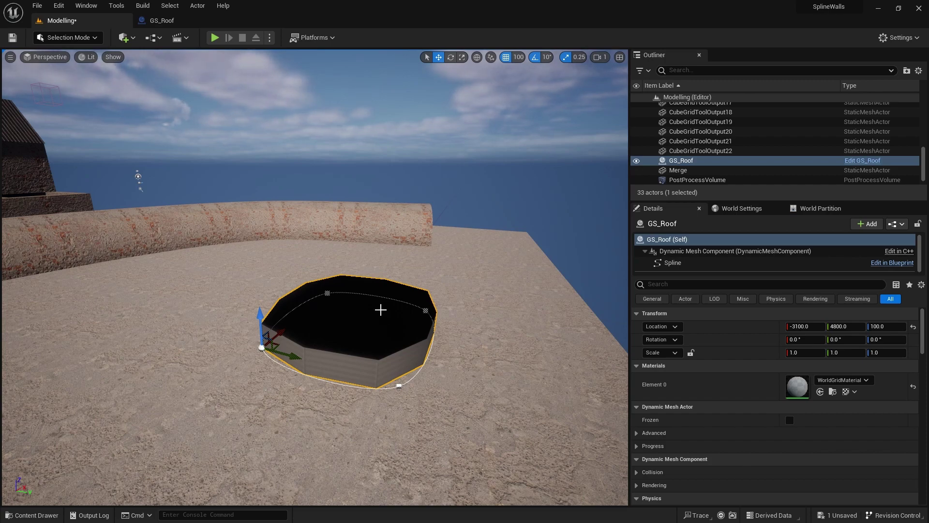
pyautogui.moveTo(454, 338); pyautogui.dragTo(419, 300, button='right')
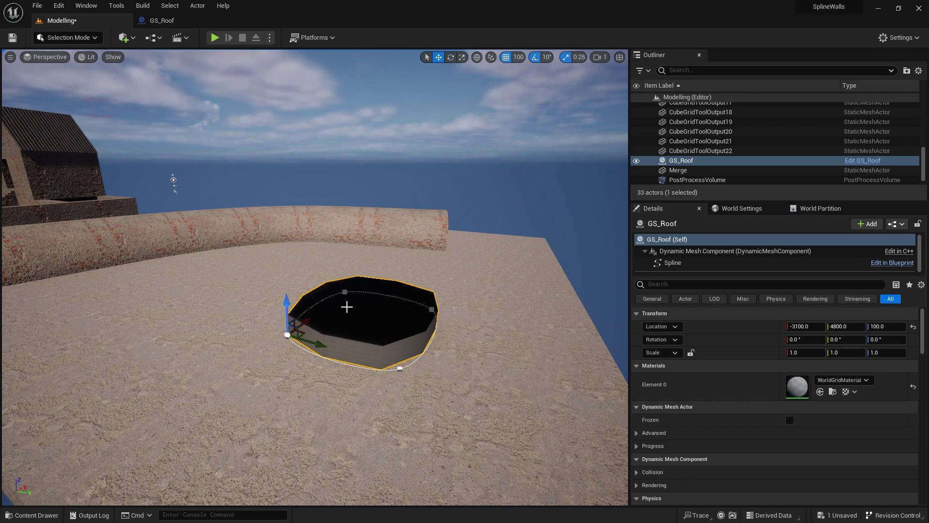
# Move the roof's spline points to the opposite side of its start point to reverse the spline's direction.
pyautogui.keyDown('alt'); pyautogui.moveTo(431, 342); pyautogui.dragTo(440, 284); pyautogui.keyUp('alt')
pyautogui.click(451, 308)
pyautogui.moveTo(487, 312); pyautogui.dragTo(322, 301)
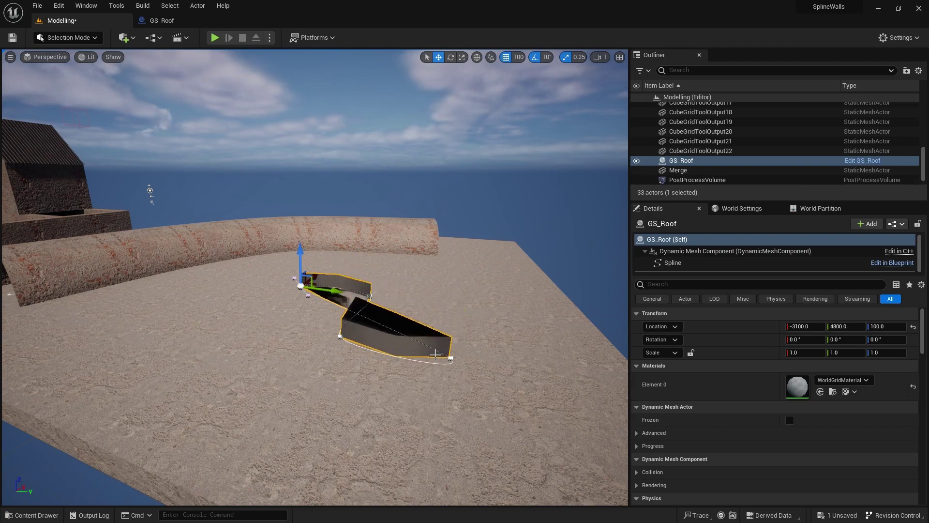
pyautogui.click(450, 358)
pyautogui.moveTo(450, 358); pyautogui.dragTo(232, 360)
pyautogui.moveTo(456, 348); pyautogui.dragTo(457, 387, button='right')
pyautogui.click(456, 348)
pyautogui.press('q')
pyautogui.click(406, 290)
pyautogui.moveTo(405, 228); pyautogui.dragTo(436, 209, button='right')
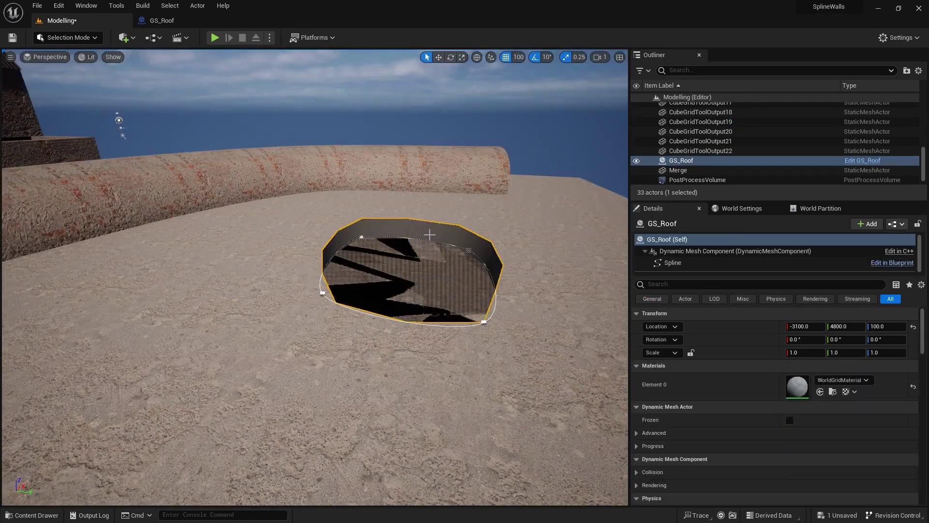
# Raise the roof actor above the floor to a Z location of 200.
pyautogui.click(438, 60)
pyautogui.moveTo(489, 292); pyautogui.dragTo(501, 249)
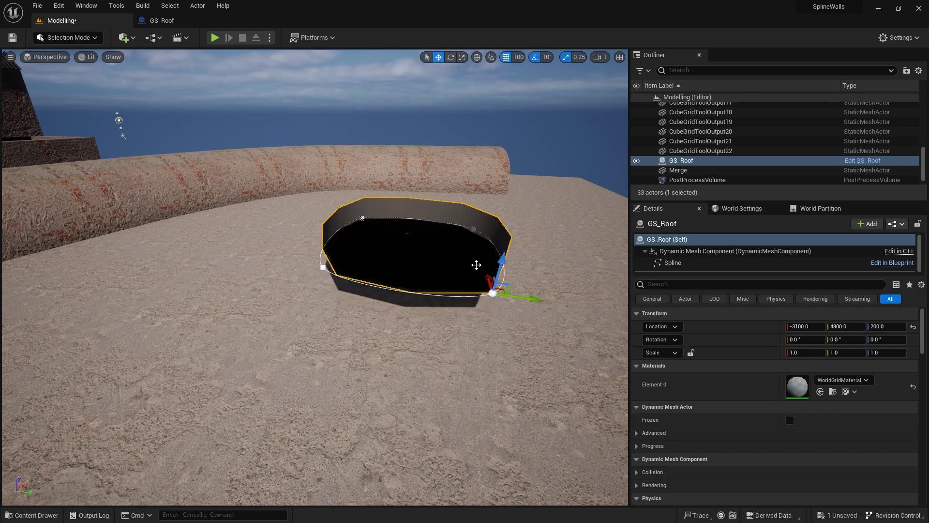
pyautogui.moveTo(464, 316); pyautogui.dragTo(383, 285, button='right')
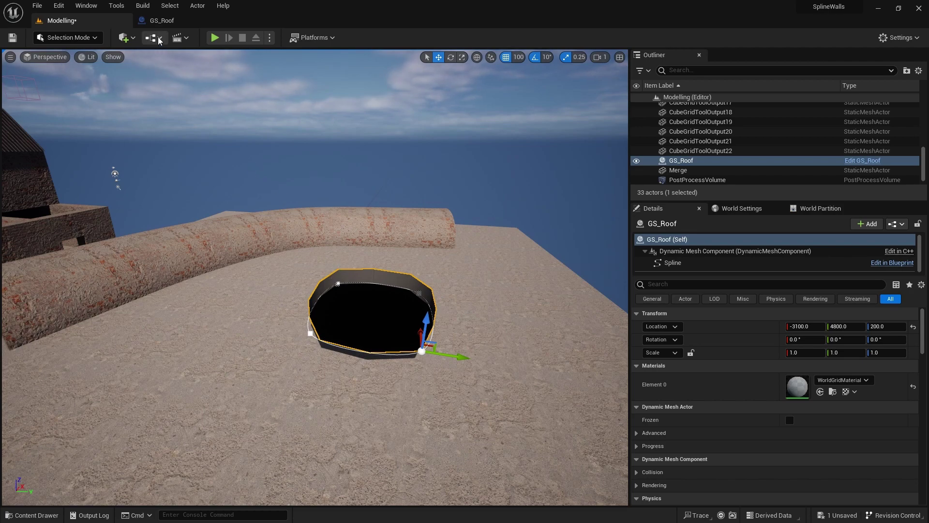
# In the GS_Roof blueprint, add a Make GeometryScriptPrimitiveOptions node for the extrude node's Primitive Options input and place it above the graph.
pyautogui.click(163, 21)
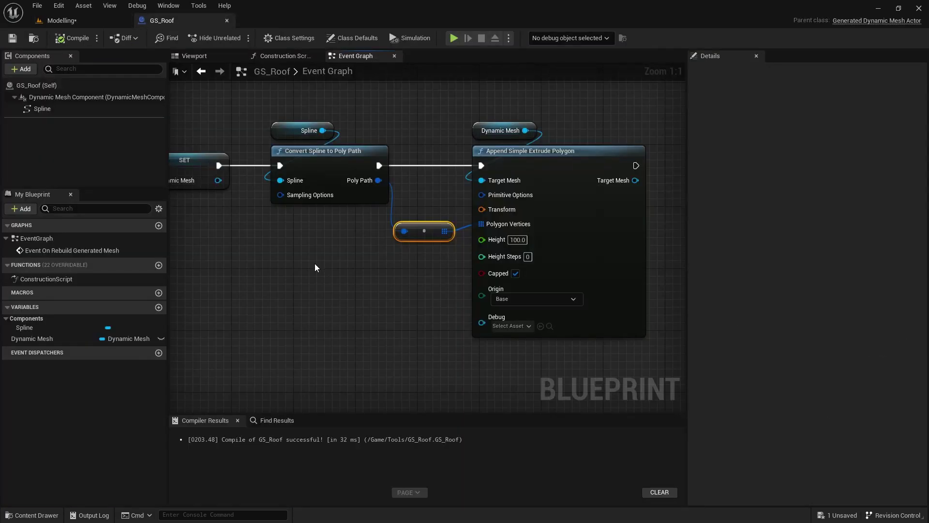
pyautogui.moveTo(314, 264); pyautogui.dragTo(275, 268, button='right')
pyautogui.moveTo(400, 194); pyautogui.dragTo(441, 250, button='right')
pyautogui.moveTo(485, 256); pyautogui.dragTo(419, 153)
pyautogui.write('make')
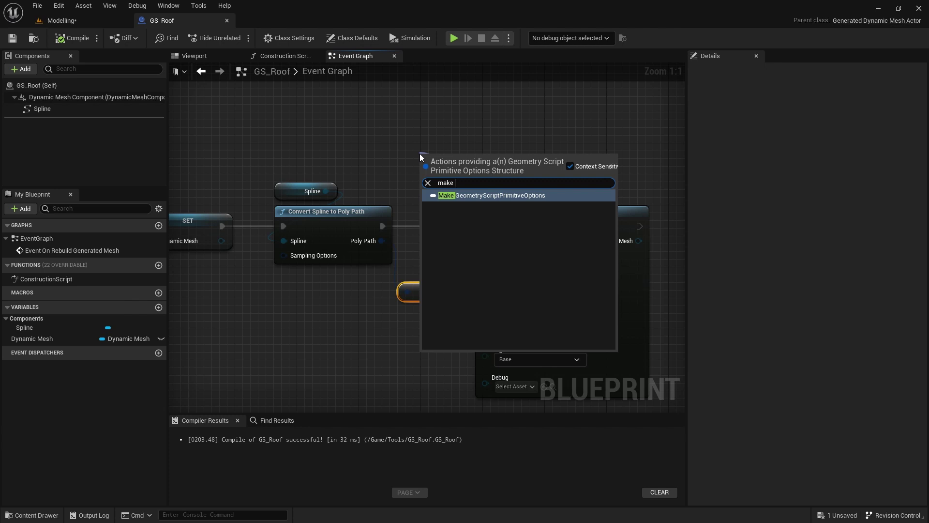
pyautogui.click(494, 196)
pyautogui.moveTo(506, 156); pyautogui.dragTo(408, 94)
pyautogui.moveTo(368, 318); pyautogui.dragTo(396, 385, button='right')
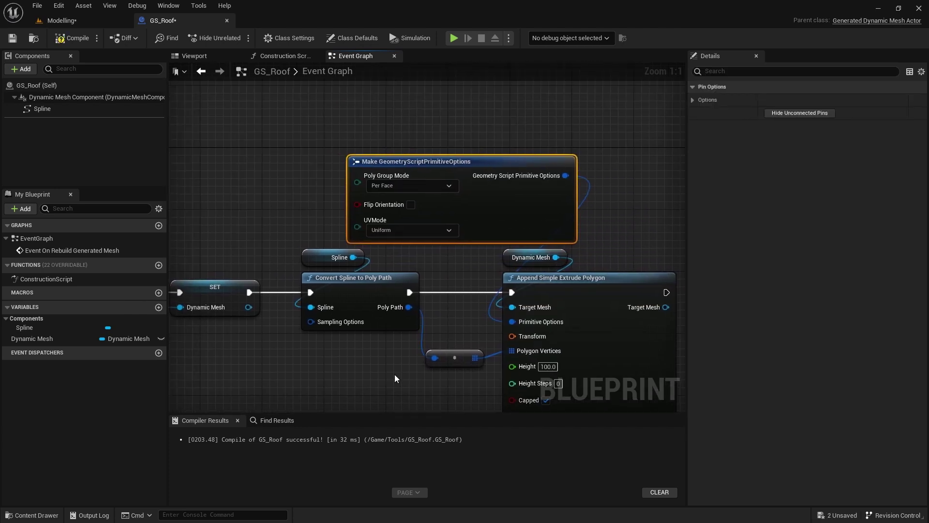
pyautogui.moveTo(472, 157); pyautogui.dragTo(371, 142)
pyautogui.moveTo(274, 188); pyautogui.dragTo(406, 196, button='right')
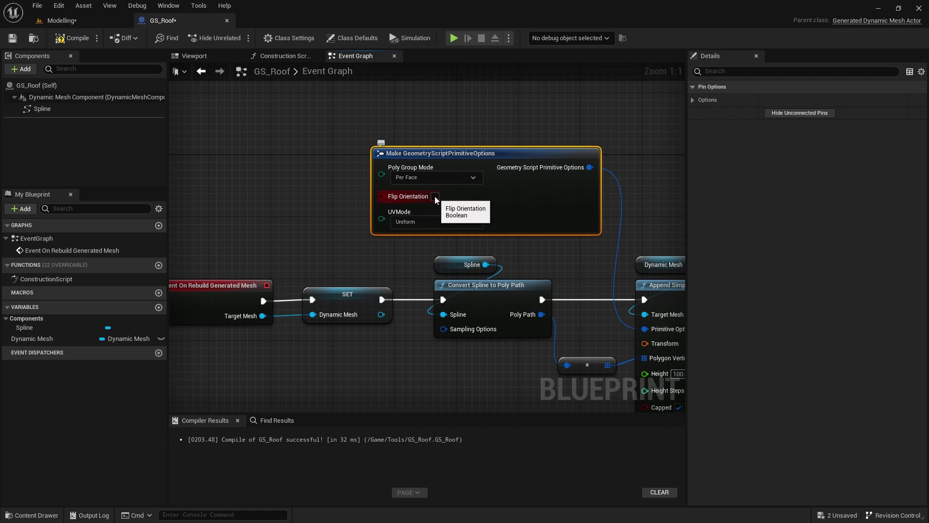
# Promote the Flip Orientation input to a Boolean variable named Inside Out and make it instance editable.
pyautogui.rightClick(379, 196)
pyautogui.click(411, 216)
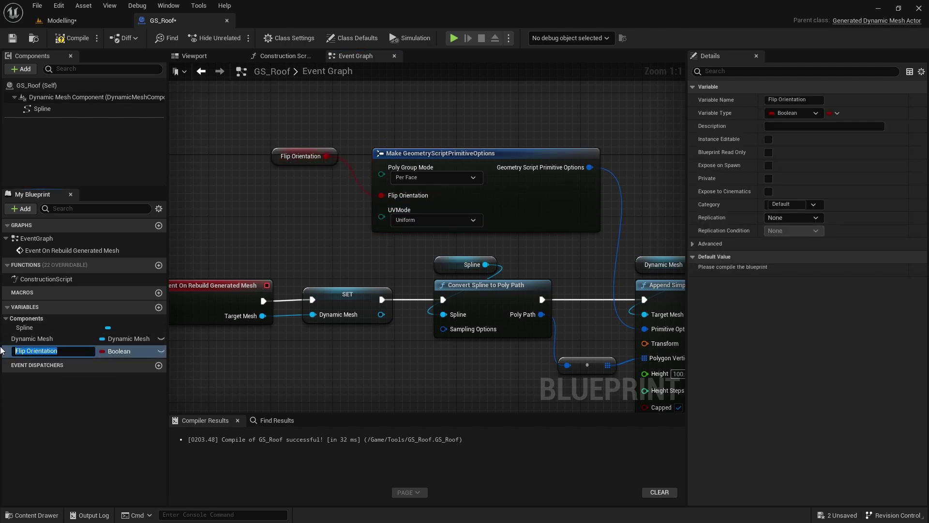
pyautogui.write('Inside Out')
pyautogui.press('Return')
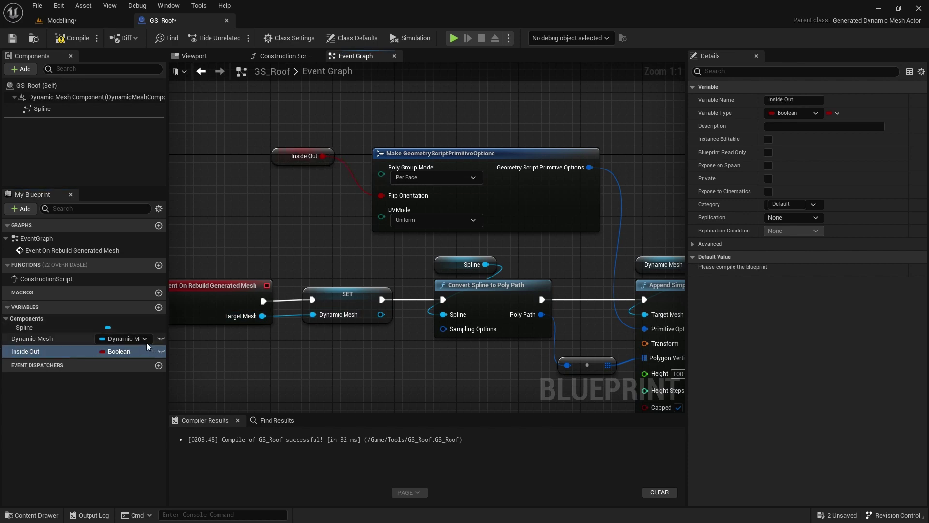
pyautogui.click(161, 351)
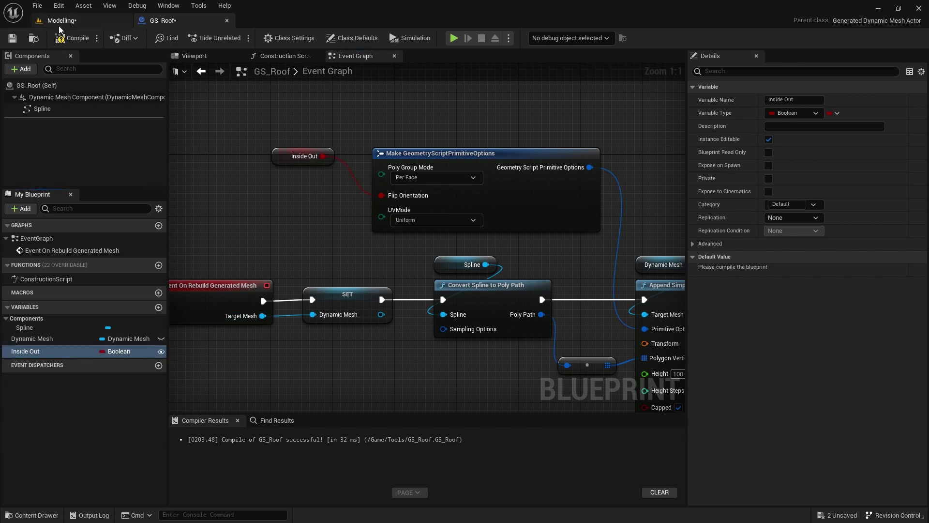
# Compile the blueprint and enable Inside Out on the roof actor in the Modelling level.
pyautogui.click(72, 38)
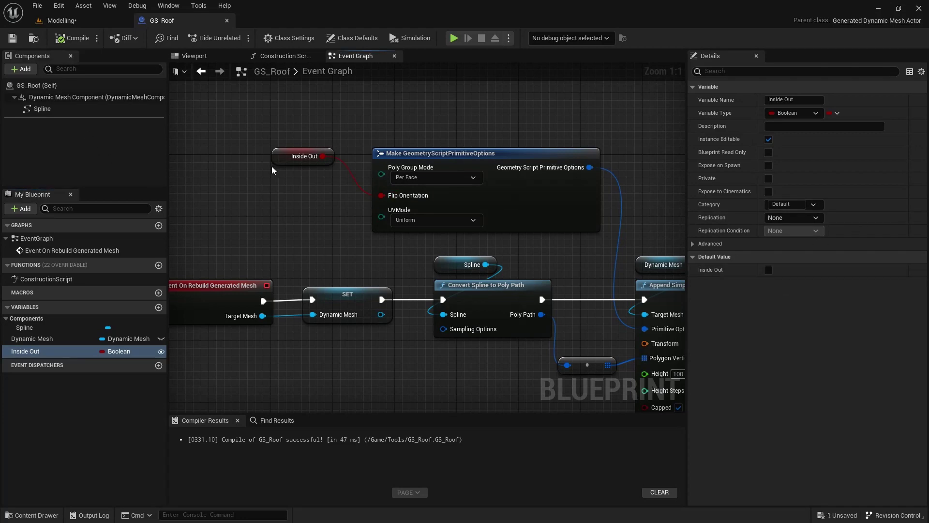
pyautogui.click(102, 21)
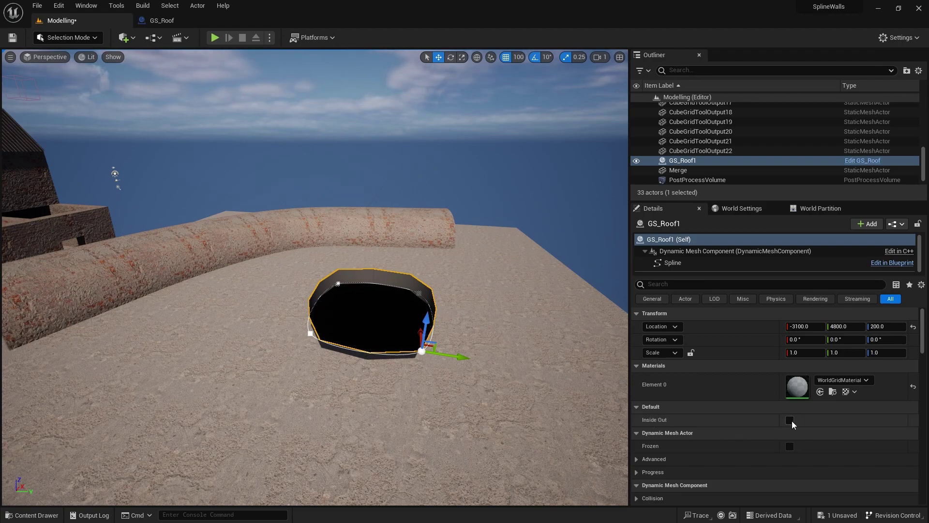
pyautogui.click(790, 420)
pyautogui.moveTo(469, 313); pyautogui.dragTo(390, 295, button='right')
pyautogui.press('w')
pyautogui.press('d')
pyautogui.press('s')
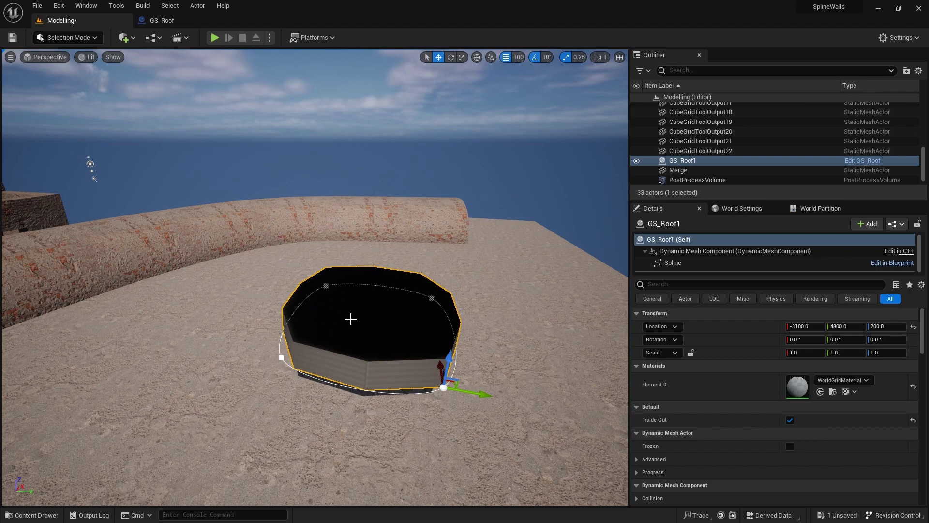
pyautogui.click(789, 420)
pyautogui.click(789, 420)
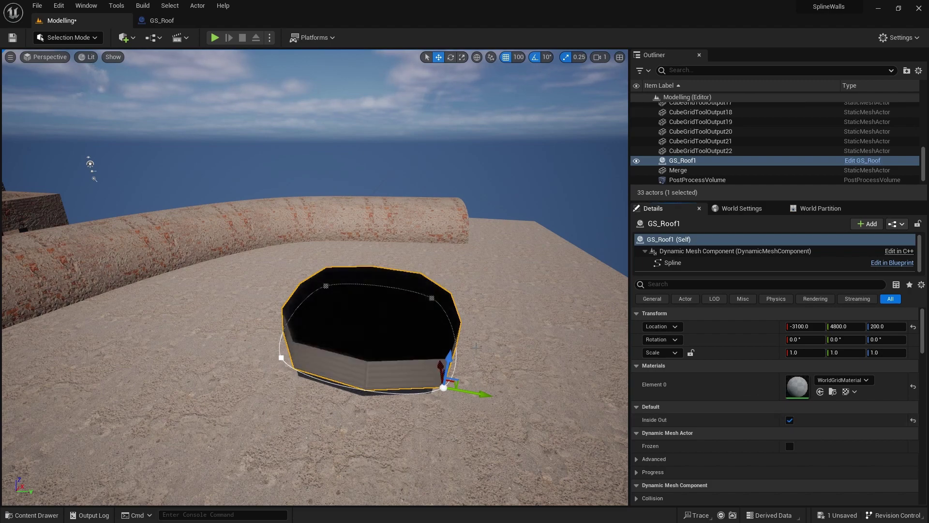
pyautogui.moveTo(314, 276); pyautogui.dragTo(358, 314, button='right')
pyautogui.moveTo(109, 122); pyautogui.dragTo(220, 100)
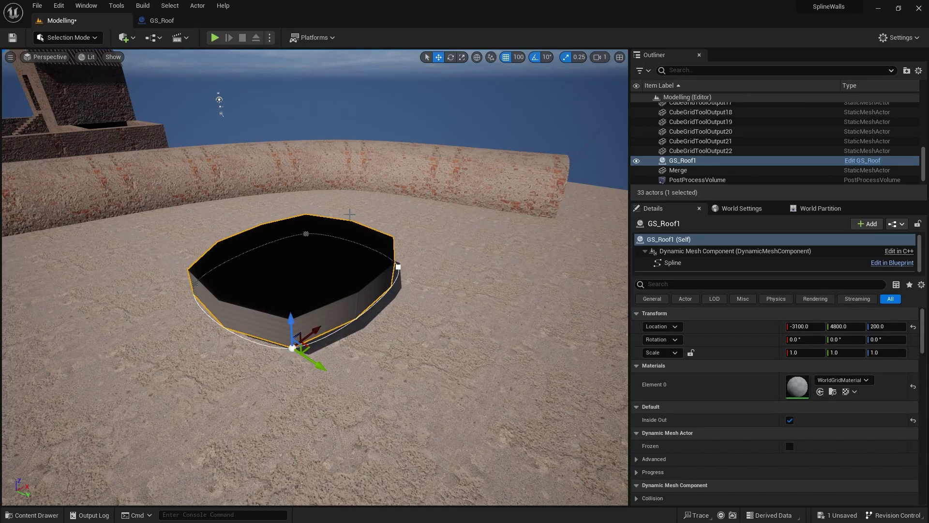
pyautogui.moveTo(219, 100); pyautogui.dragTo(132, 149)
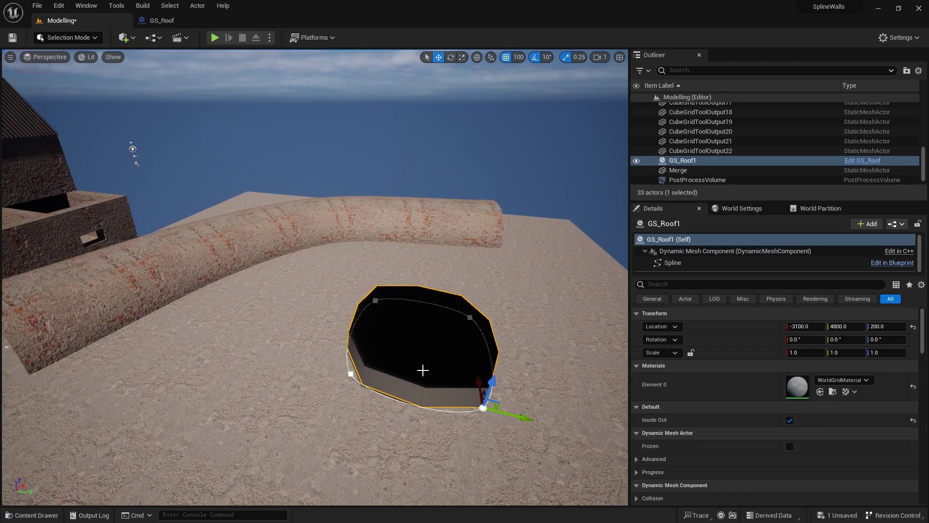
# In the GS_Roof blueprint, add a Make GeometryScriptSplineSamplingOptions node for the Sampling Options input and place it below the event nodes.
pyautogui.moveTo(132, 148); pyautogui.dragTo(195, 143)
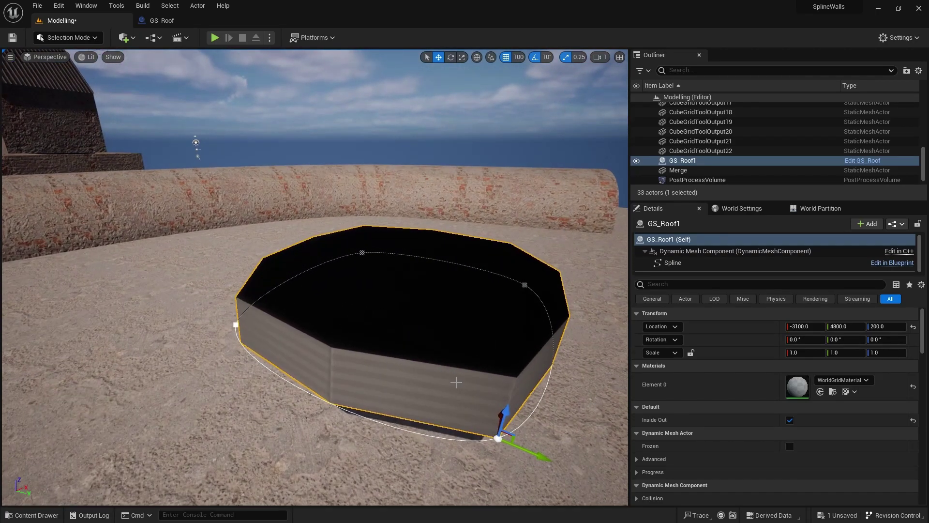
pyautogui.click(167, 19)
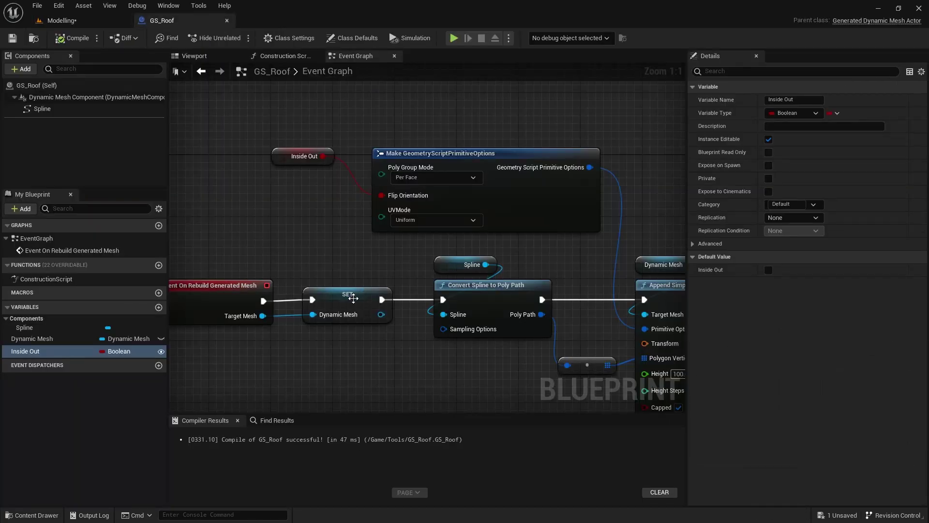
pyautogui.moveTo(601, 289); pyautogui.dragTo(487, 174, button='right')
pyautogui.moveTo(418, 314); pyautogui.dragTo(567, 304, button='right')
pyautogui.moveTo(515, 248); pyautogui.dragTo(471, 288, button='right')
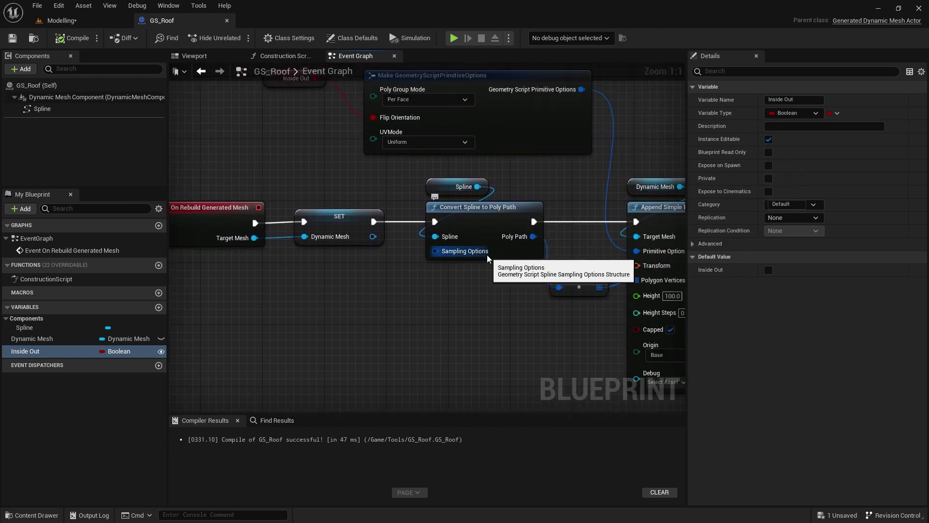
pyautogui.moveTo(434, 250); pyautogui.dragTo(374, 293)
pyautogui.write('make')
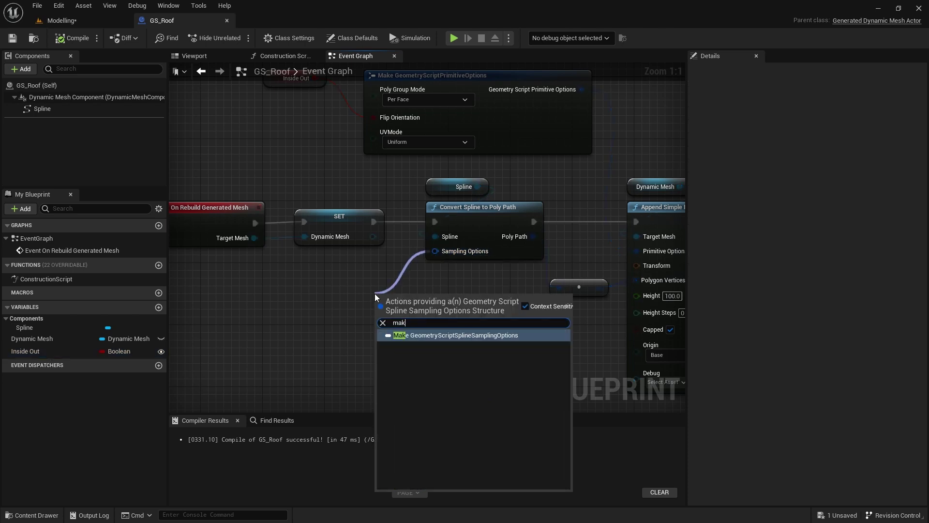
pyautogui.click(478, 335)
pyautogui.moveTo(522, 293); pyautogui.dragTo(314, 289)
# Set the sampling options node's Sample Spacing to Error Tolerance and save the blueprint.
pyautogui.moveTo(429, 307); pyautogui.dragTo(682, 253, button='right')
pyautogui.moveTo(553, 347); pyautogui.dragTo(504, 353, button='right')
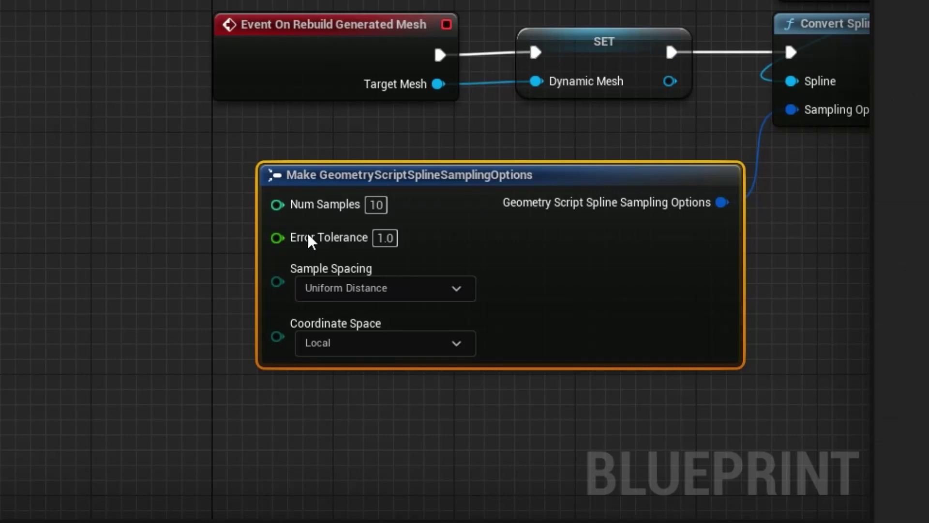
pyautogui.moveTo(201, 291); pyautogui.dragTo(87, 253, button='right')
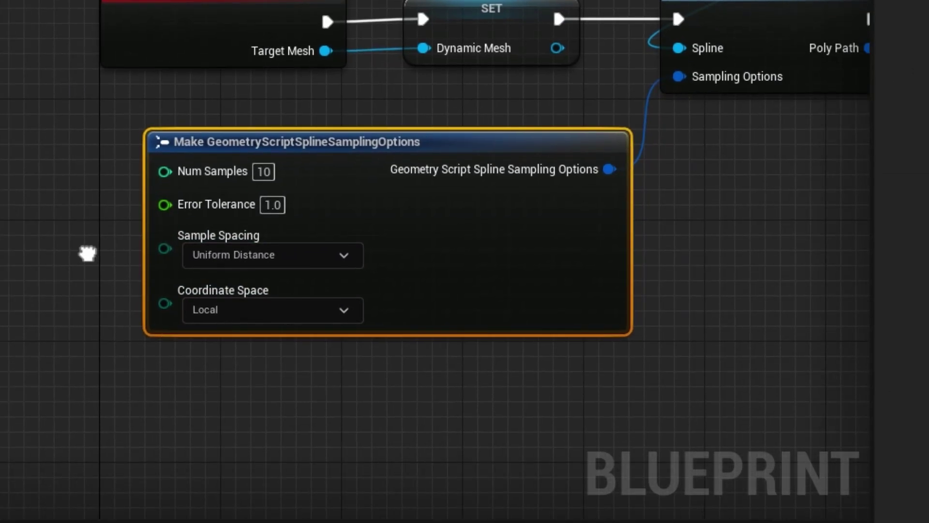
pyautogui.click(321, 259)
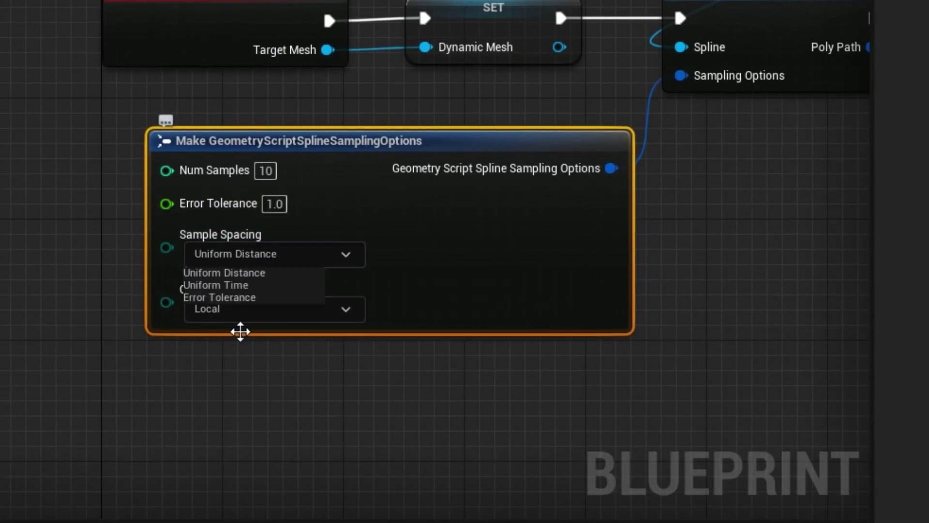
pyautogui.click(233, 296)
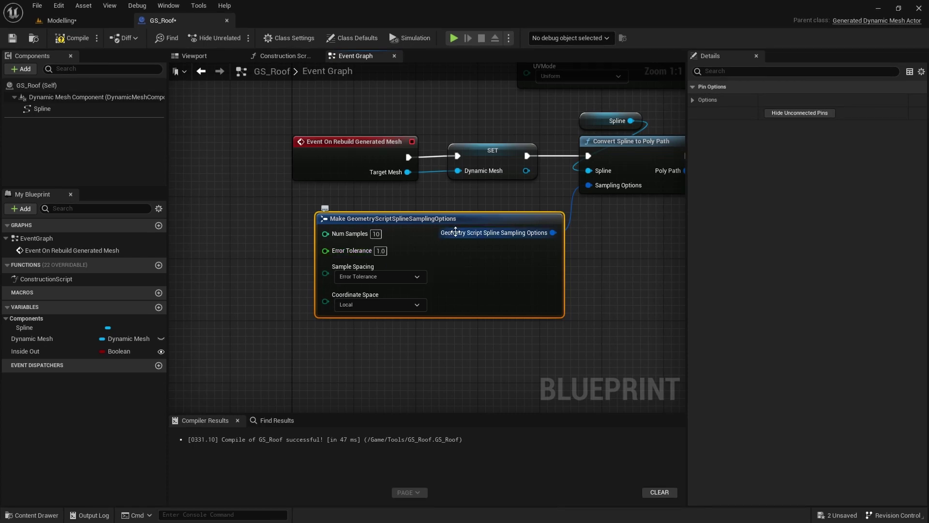
pyautogui.click(12, 38)
# In the Modelling level, raise the roof actor to a Z location of 300.
pyautogui.click(83, 19)
pyautogui.moveTo(380, 304); pyautogui.dragTo(387, 368, button='right')
pyautogui.moveTo(342, 311)
pyautogui.mouseDown(button='right')
pyautogui.moveTo(329, 331)
pyautogui.moveTo(342, 311)
pyautogui.mouseUp(button='right')
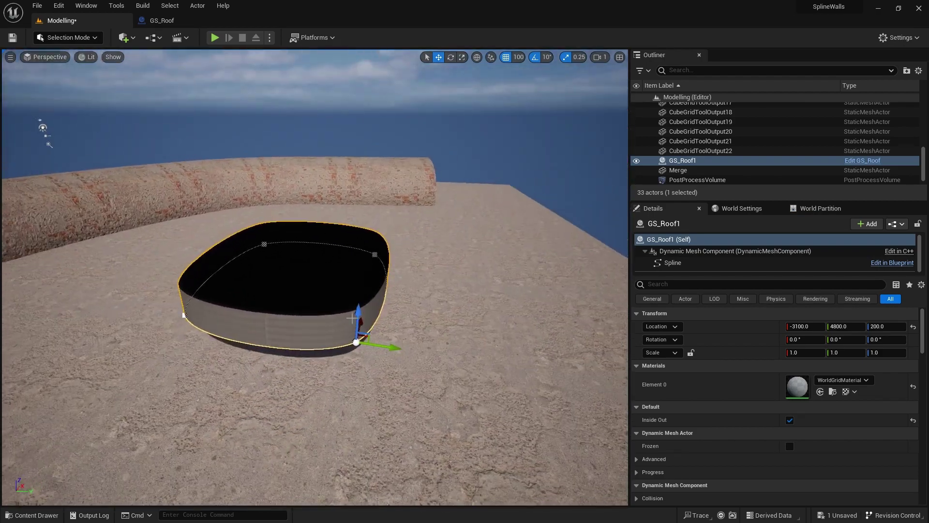
pyautogui.moveTo(363, 317); pyautogui.dragTo(380, 238)
pyautogui.moveTo(380, 238); pyautogui.dragTo(377, 340, button='right')
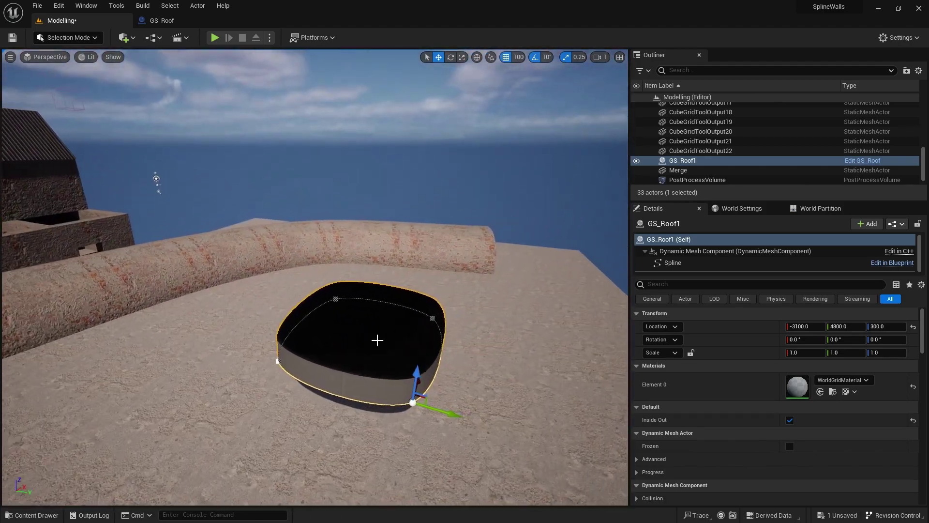
# Convert the roof's spline points to linear so that its corners are sharp and its edges straight.
pyautogui.click(277, 361)
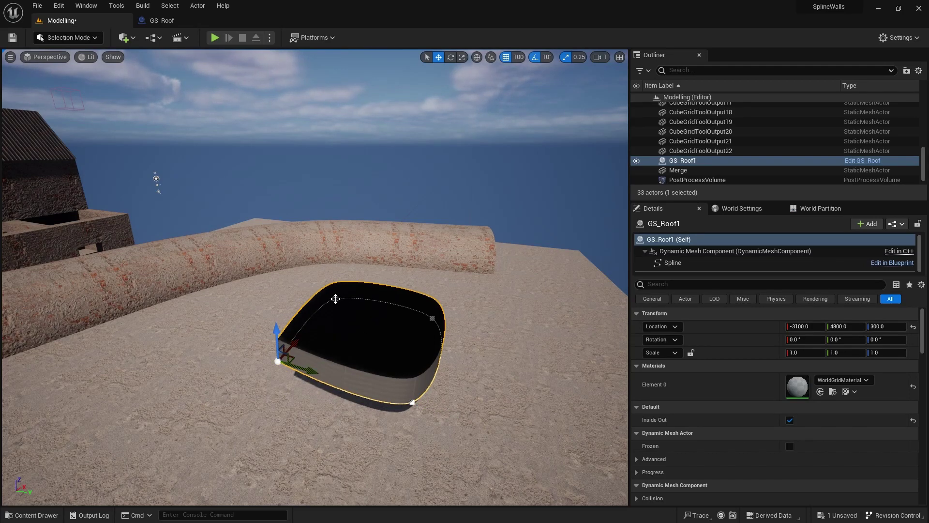
pyautogui.click(336, 298)
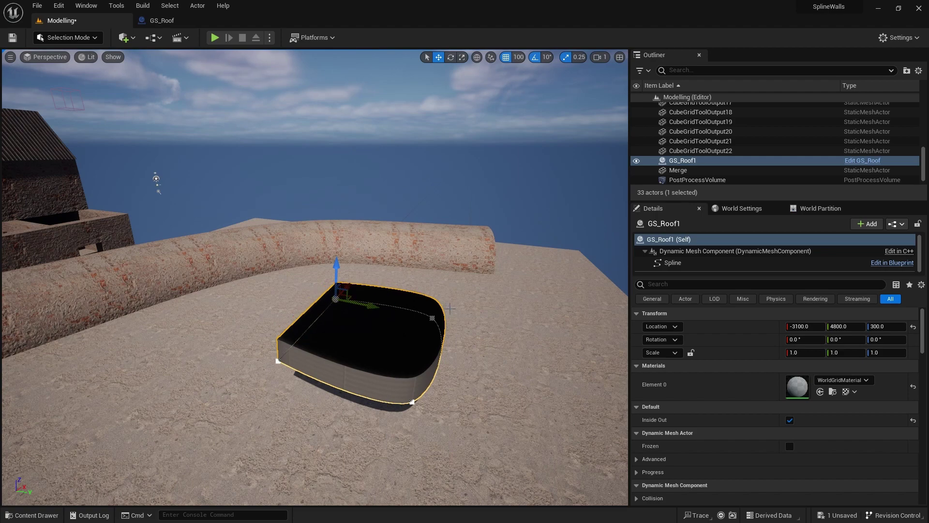
pyautogui.click(434, 318)
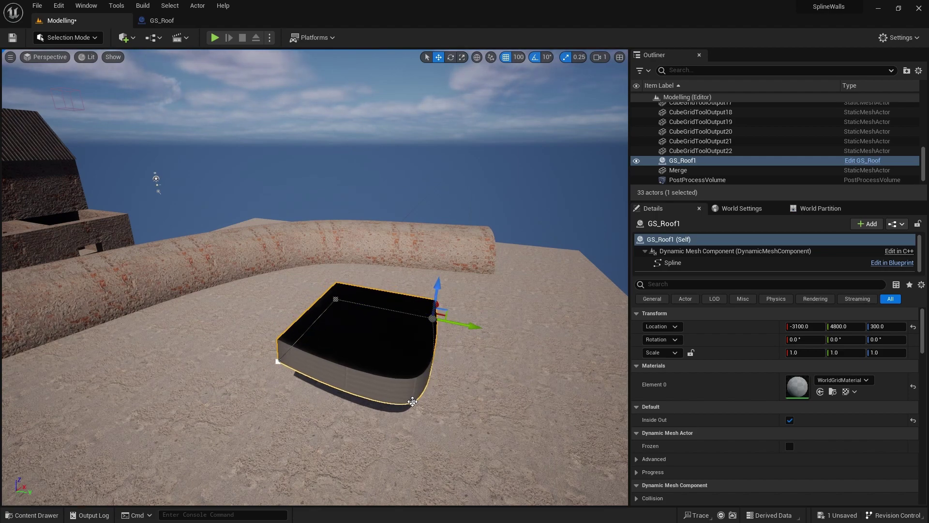
pyautogui.click(412, 402)
pyautogui.click(412, 402)
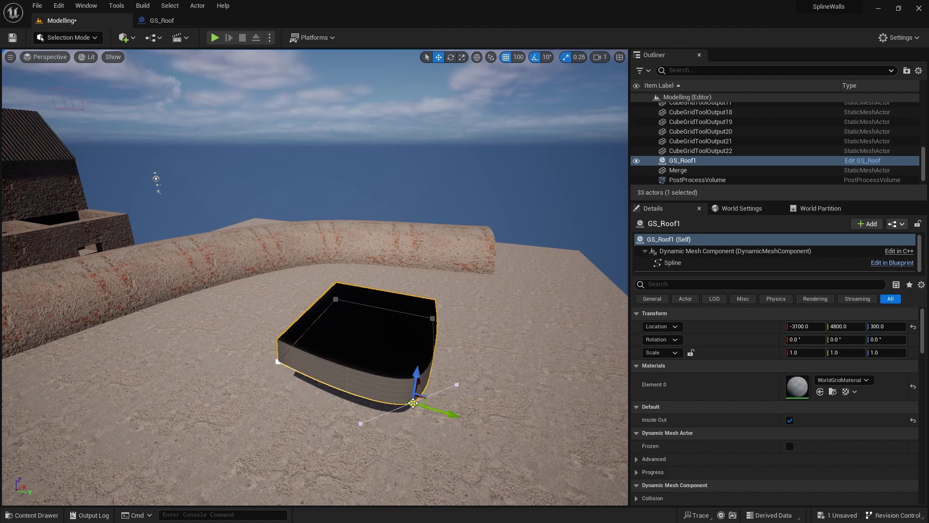
pyautogui.click(278, 361)
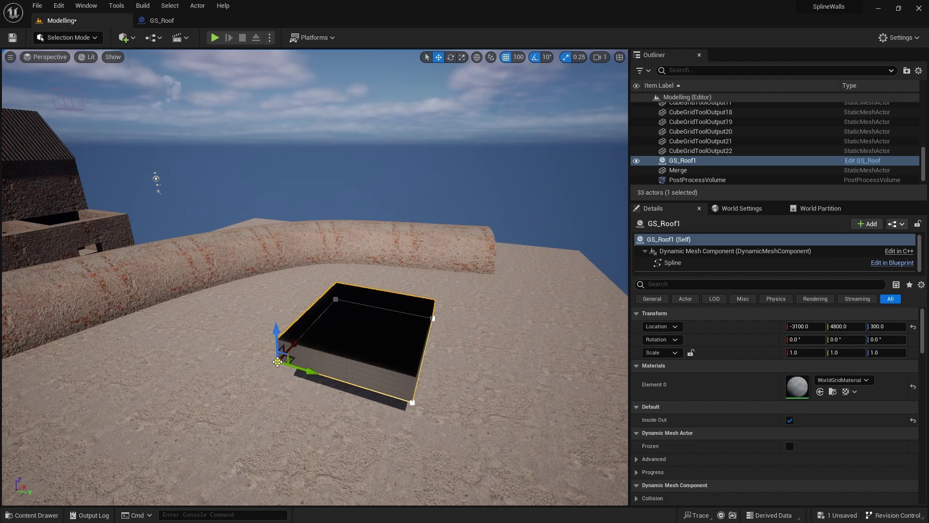
# Change the two spline points at the front of the roof back to curved.
pyautogui.hotkey('ctrl', 'z')
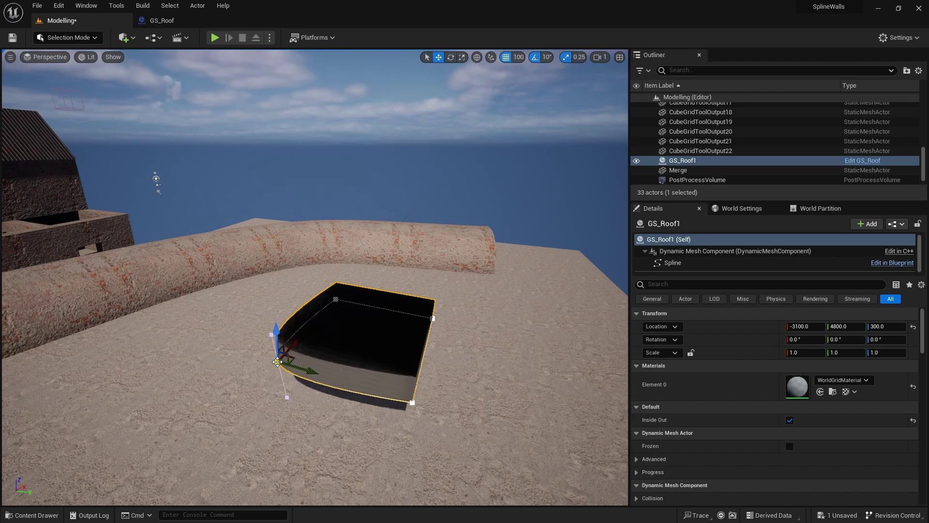
pyautogui.click(412, 402)
pyautogui.press('t')
pyautogui.moveTo(389, 397); pyautogui.dragTo(385, 357, button='right')
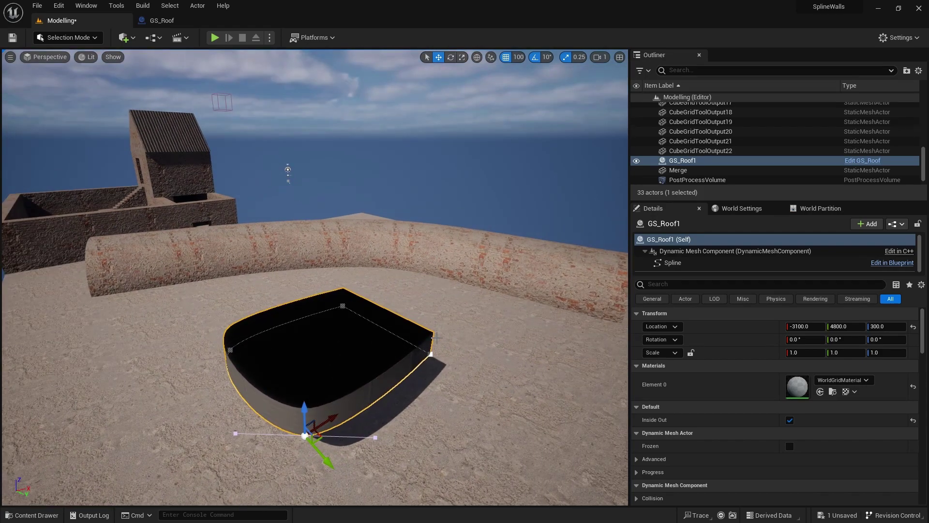
# Move one of the two curved front spline points outward to stretch the roof's footprint.
pyautogui.keyDown('alt'); pyautogui.moveTo(265, 358); pyautogui.dragTo(353, 386); pyautogui.keyUp('alt')
pyautogui.click(329, 395)
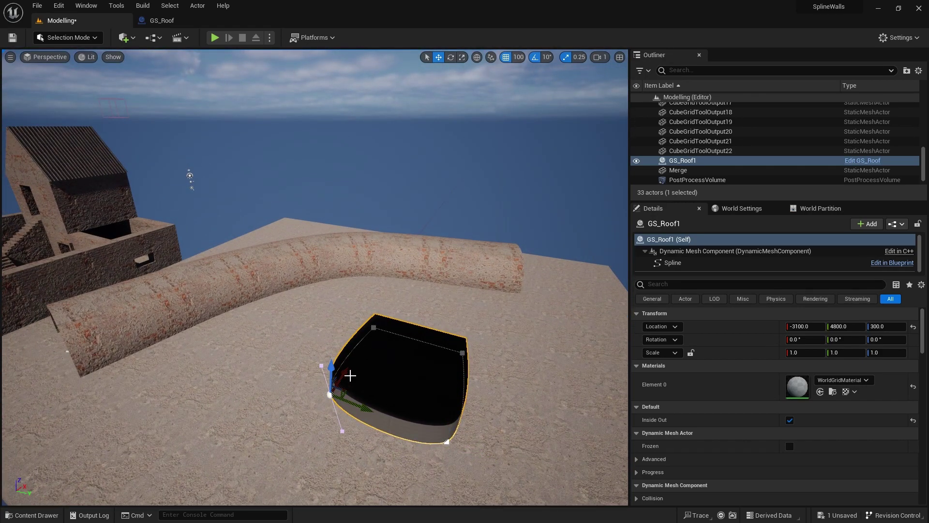
pyautogui.moveTo(346, 372); pyautogui.dragTo(295, 411)
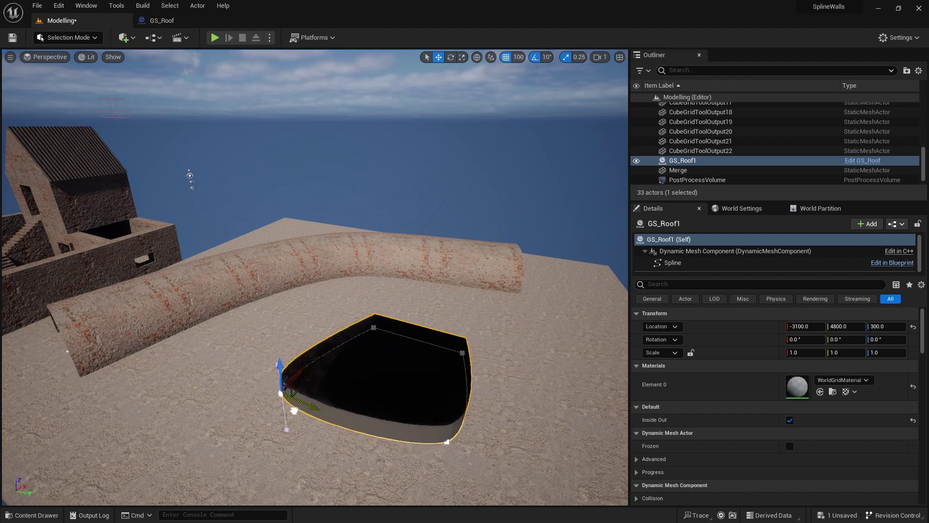
pyautogui.moveTo(303, 370); pyautogui.dragTo(323, 387)
pyautogui.moveTo(314, 277); pyautogui.dragTo(402, 285, button='right')
pyautogui.press('a')
pyautogui.press('a')
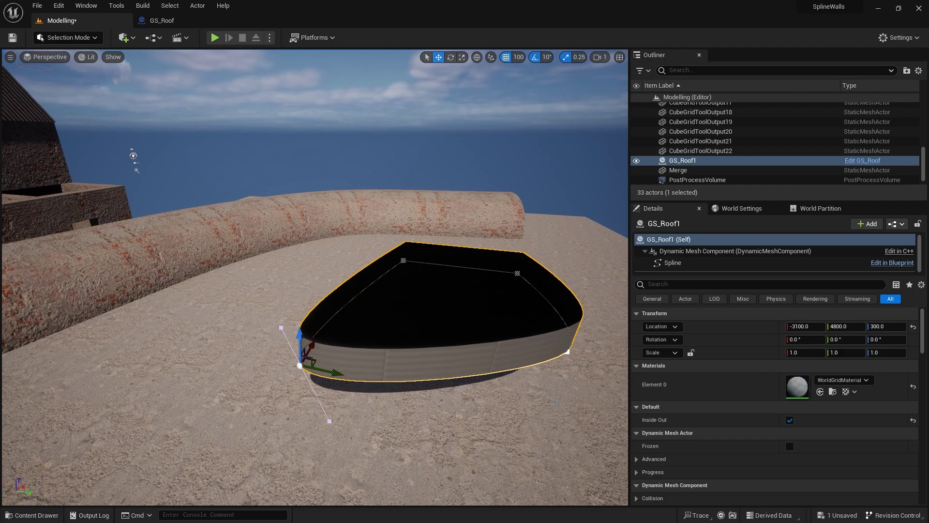
pyautogui.moveTo(402, 285); pyautogui.dragTo(545, 375, button='right')
pyautogui.press('d')
pyautogui.press('s')
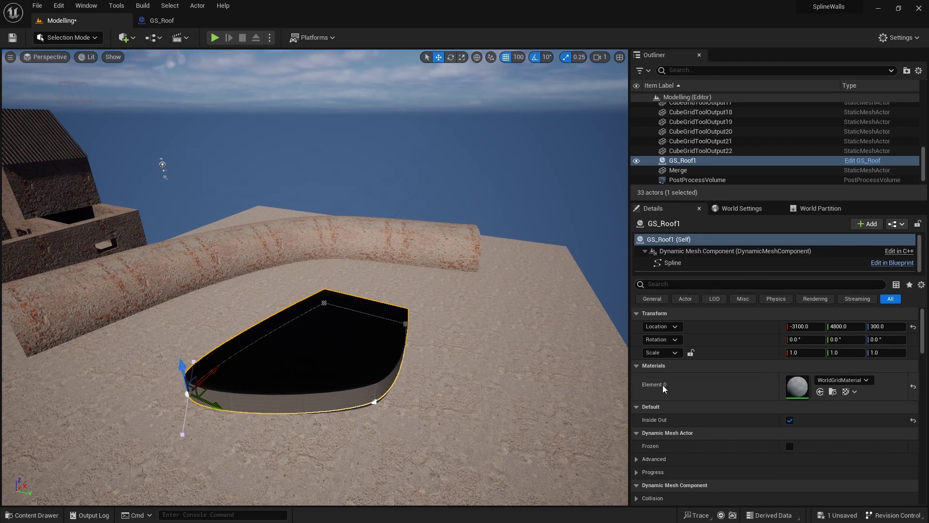
# Assign the first MI_Damaged_Brick_Wall material instance to the roof actor's Element 0 material slot.
pyautogui.click(867, 381)
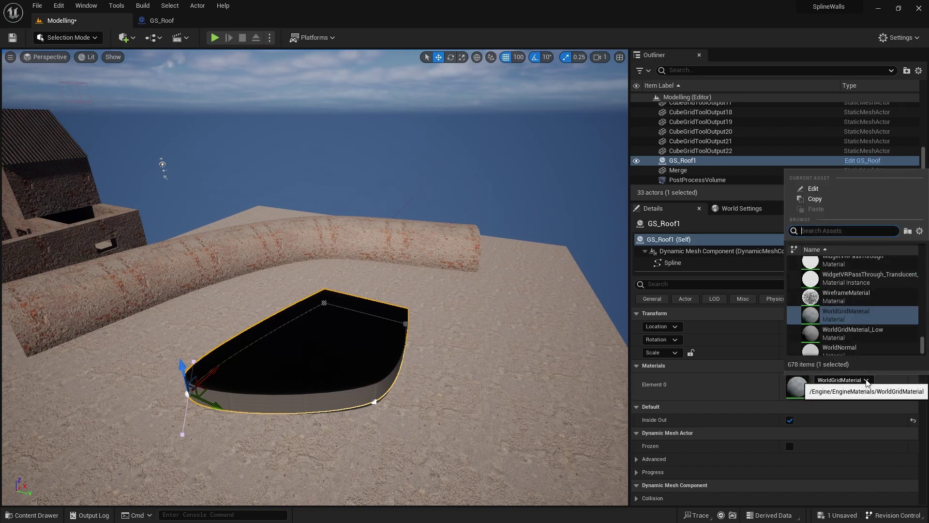
pyautogui.write('bric')
pyautogui.write('k')
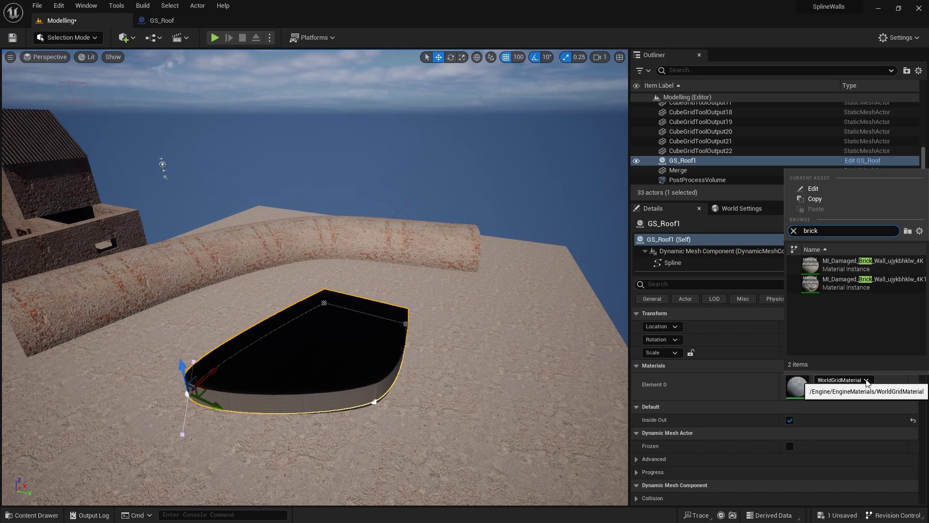
pyautogui.click(864, 262)
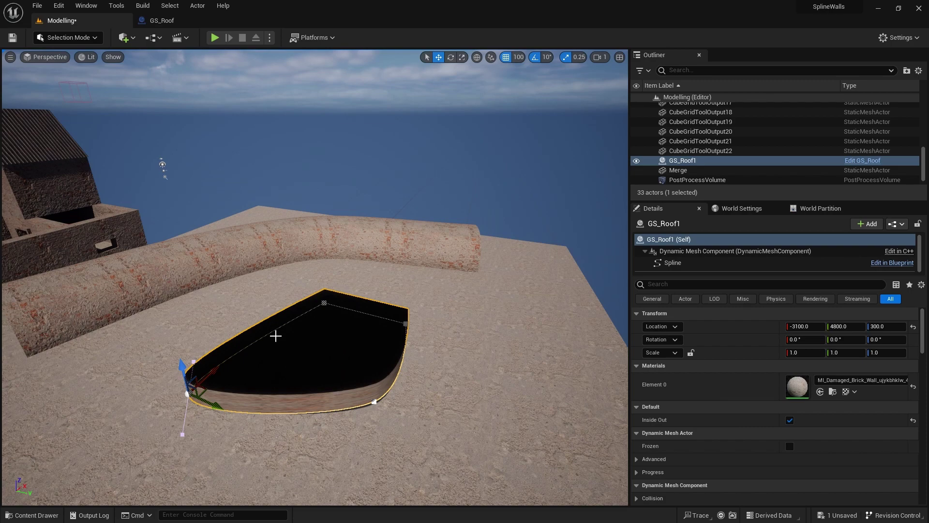
pyautogui.moveTo(421, 381); pyautogui.dragTo(366, 364, button='right')
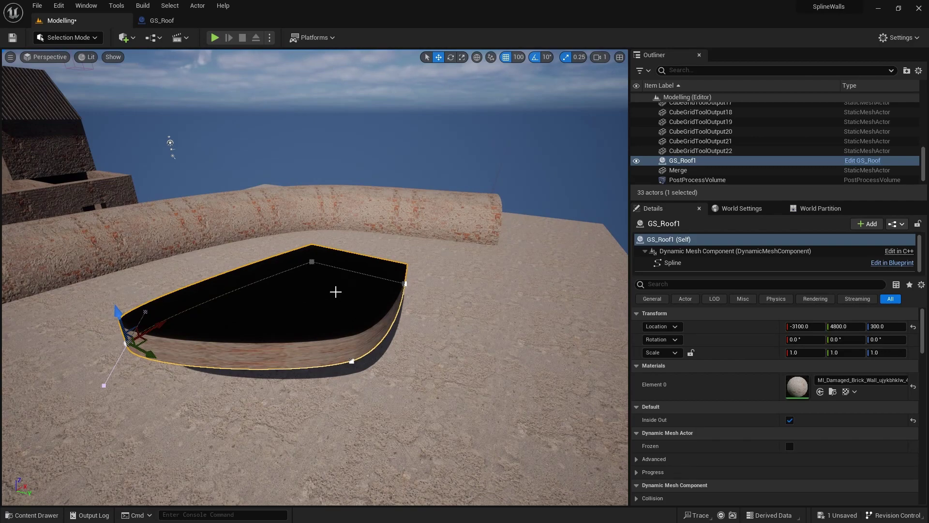
pyautogui.moveTo(462, 344); pyautogui.dragTo(462, 346, button='right')
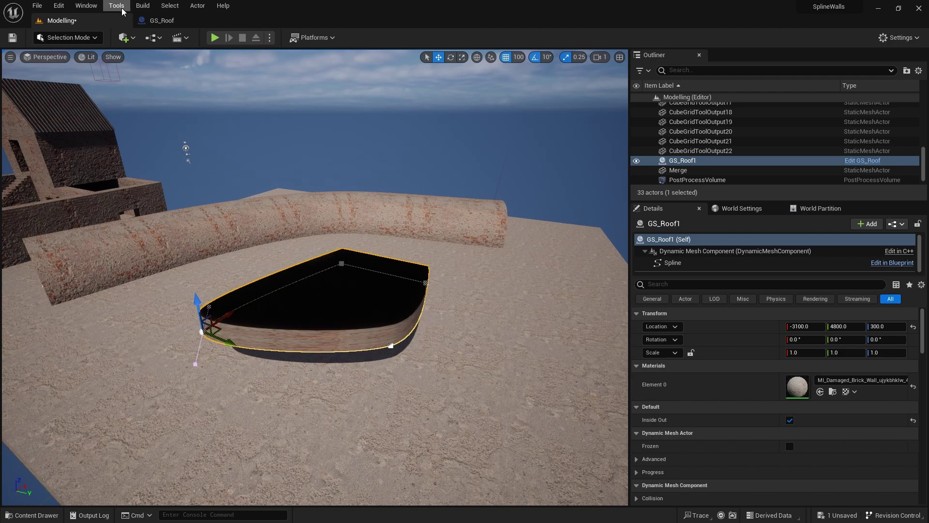
# In the GS_Roof blueprint, add a Recompute Normals node after Append Simple Extrude Polygon and connect the Target Mesh pins.
pyautogui.click(176, 22)
pyautogui.moveTo(655, 317); pyautogui.dragTo(576, 292, button='right')
pyautogui.moveTo(635, 269); pyautogui.dragTo(435, 270, button='right')
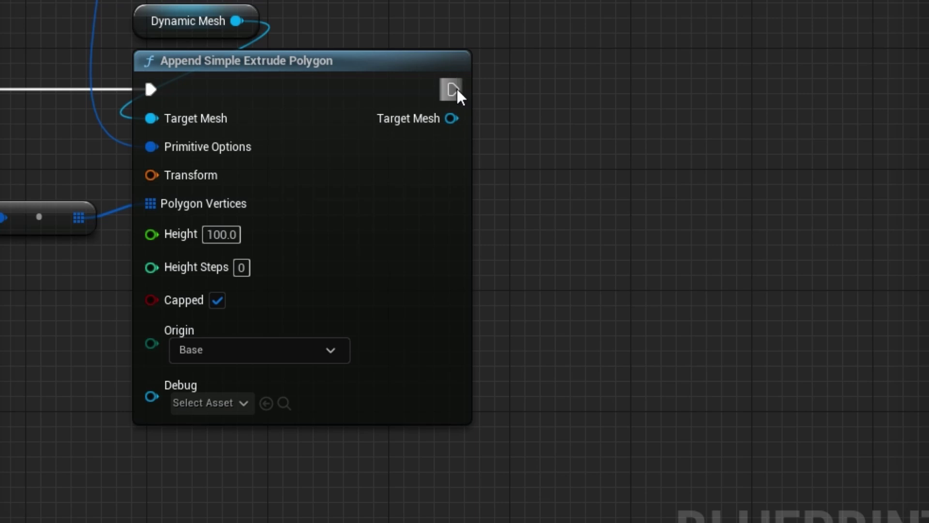
pyautogui.moveTo(457, 88); pyautogui.dragTo(580, 91)
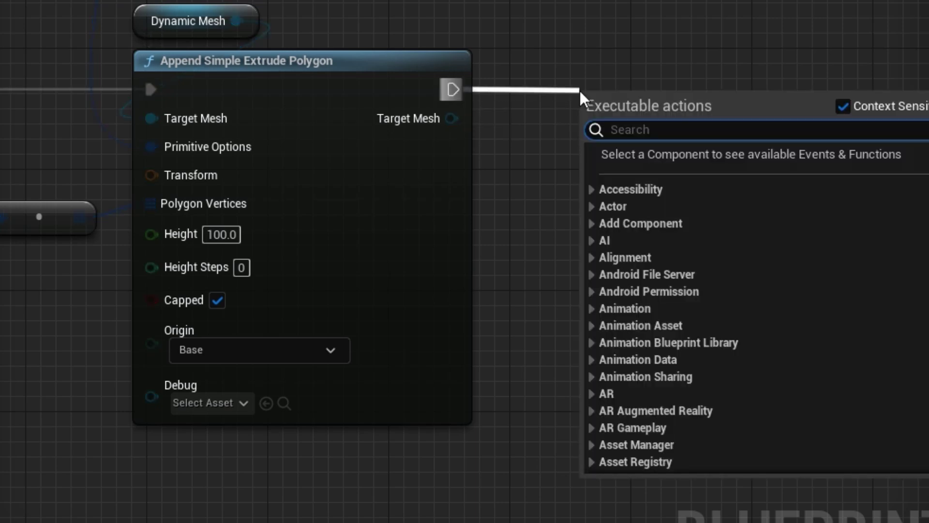
pyautogui.write('recomp')
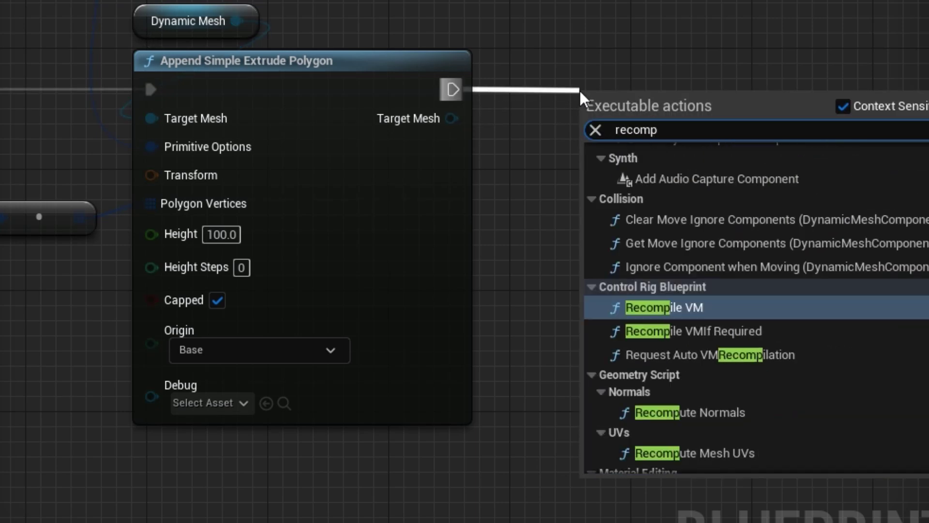
pyautogui.click(720, 413)
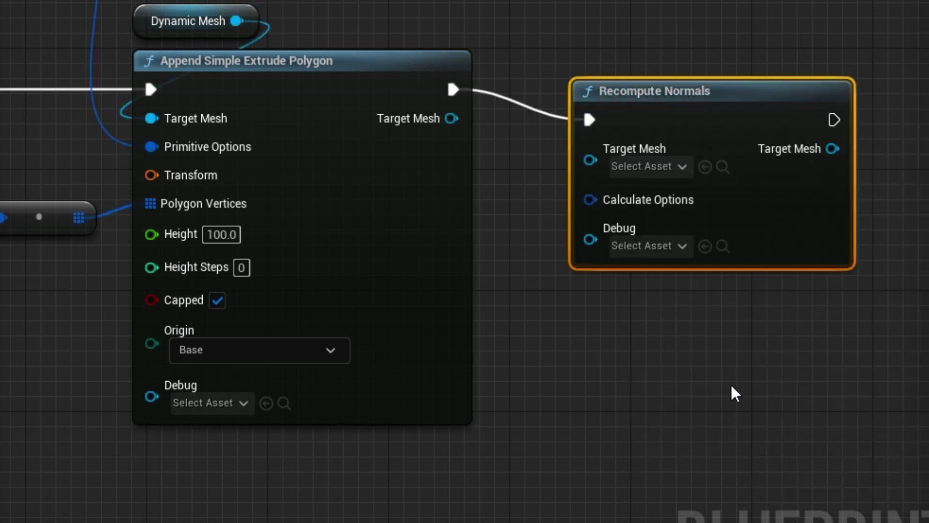
pyautogui.moveTo(711, 89); pyautogui.dragTo(726, 59)
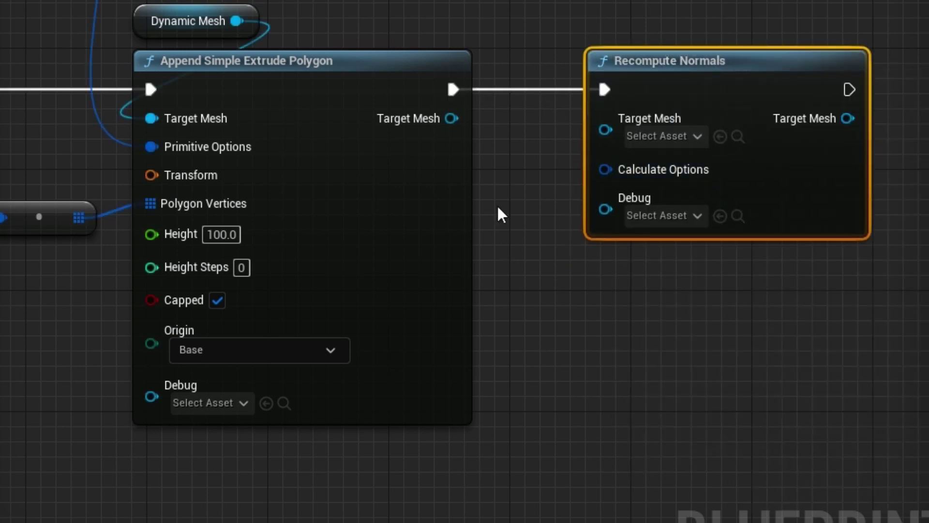
pyautogui.moveTo(451, 118); pyautogui.dragTo(603, 137)
pyautogui.moveTo(713, 36); pyautogui.dragTo(638, 27, button='right')
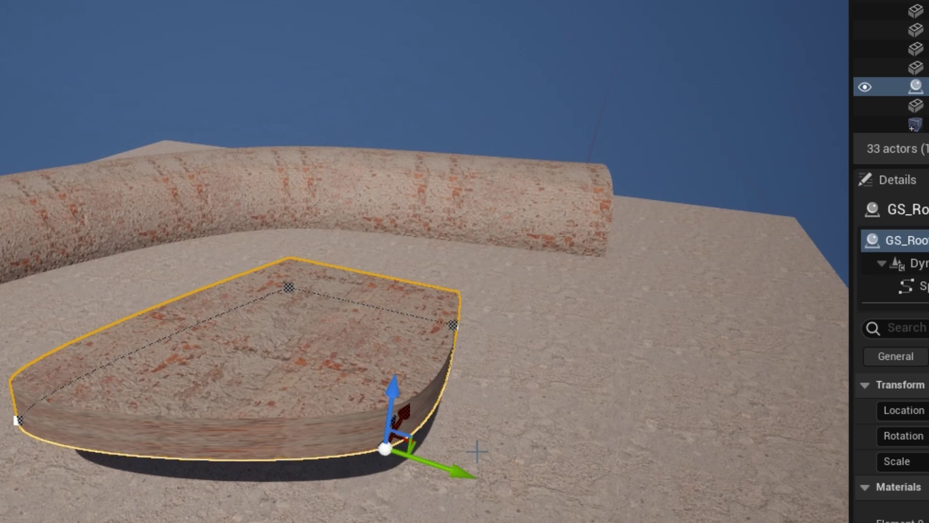
# Examine the brick texture and shading on the roof's top and sides in the Modelling level.
pyautogui.moveTo(477, 451); pyautogui.dragTo(491, 484, button='right')
pyautogui.moveTo(150, 484); pyautogui.dragTo(184, 419, button='right')
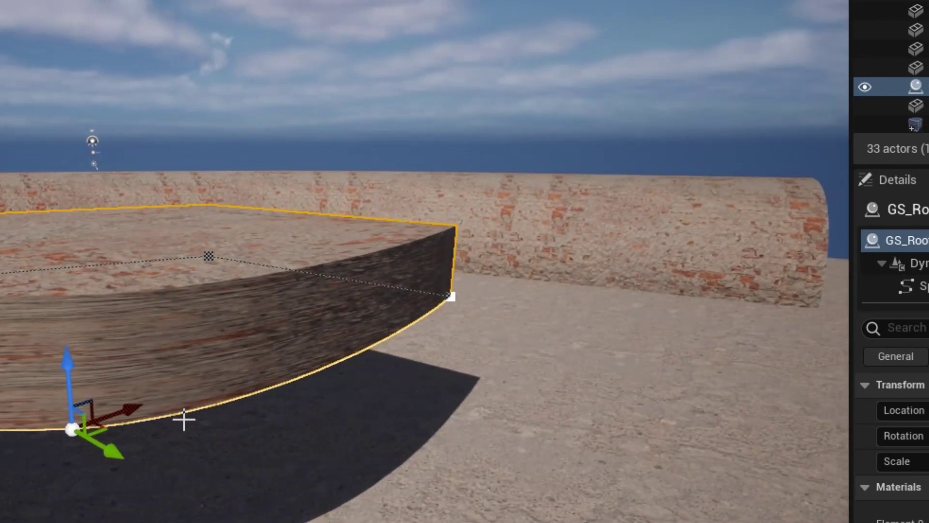
pyautogui.moveTo(184, 419); pyautogui.dragTo(183, 419, button='right')
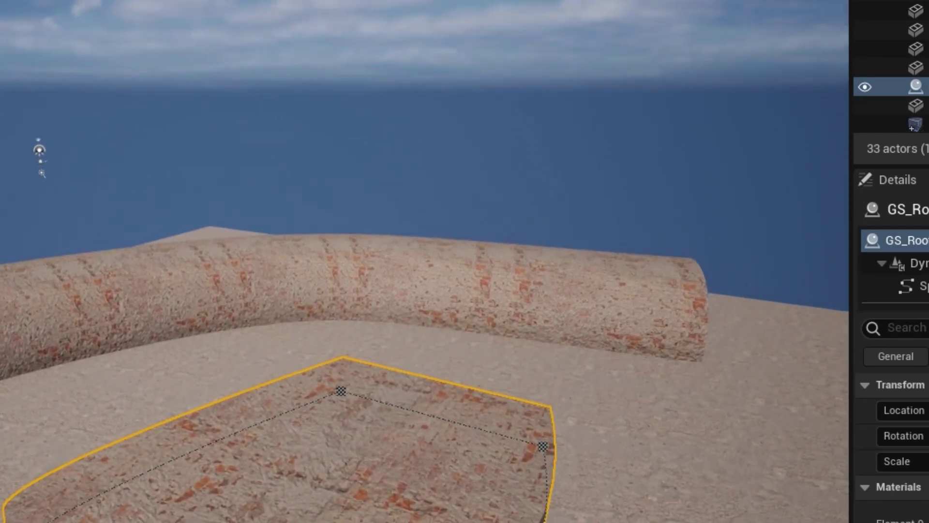
pyautogui.moveTo(183, 419); pyautogui.dragTo(184, 419, button='right')
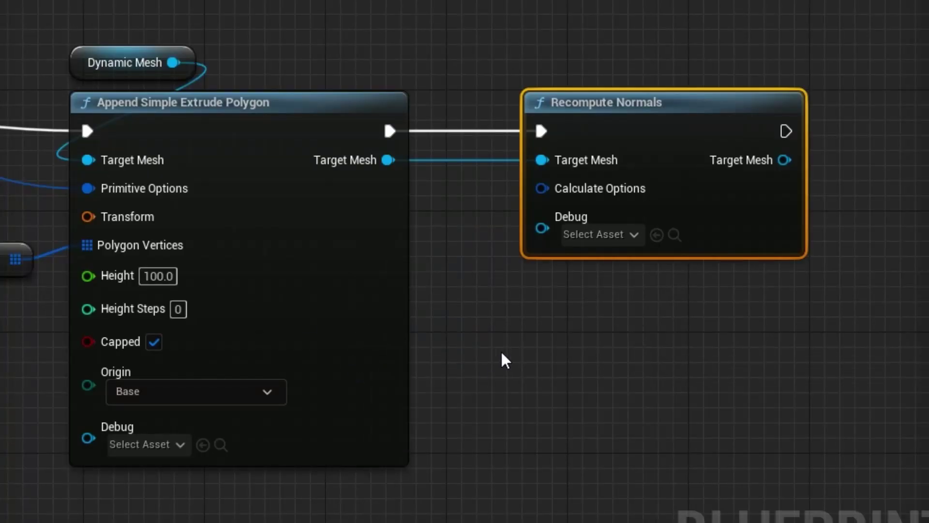
# Add an Auto Generate Patch Builder Mesh UVs node after Recompute Normals and connect their Target Mesh pins.
pyautogui.moveTo(503, 360); pyautogui.dragTo(53, 431, button='right')
pyautogui.moveTo(307, 401); pyautogui.dragTo(348, 438, button='right')
pyautogui.moveTo(304, 229); pyautogui.dragTo(447, 232)
pyautogui.write('auto generat')
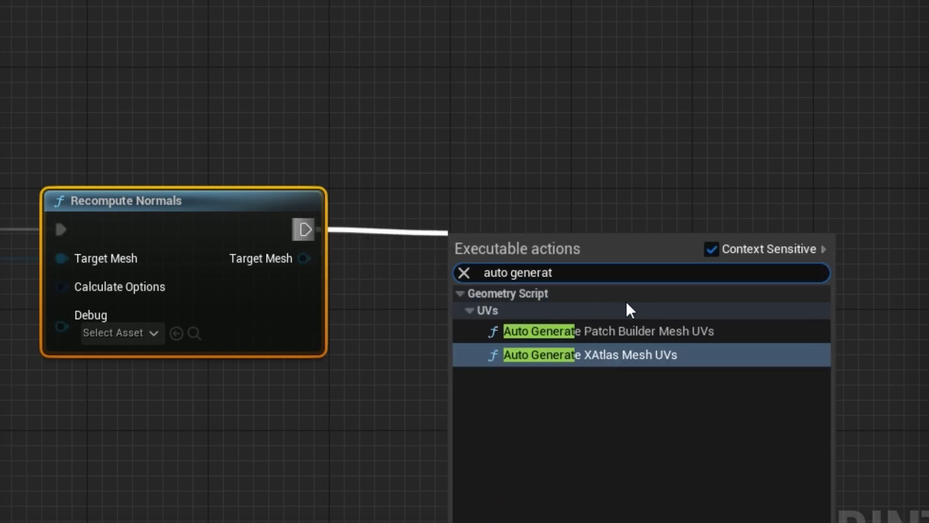
pyautogui.click(626, 331)
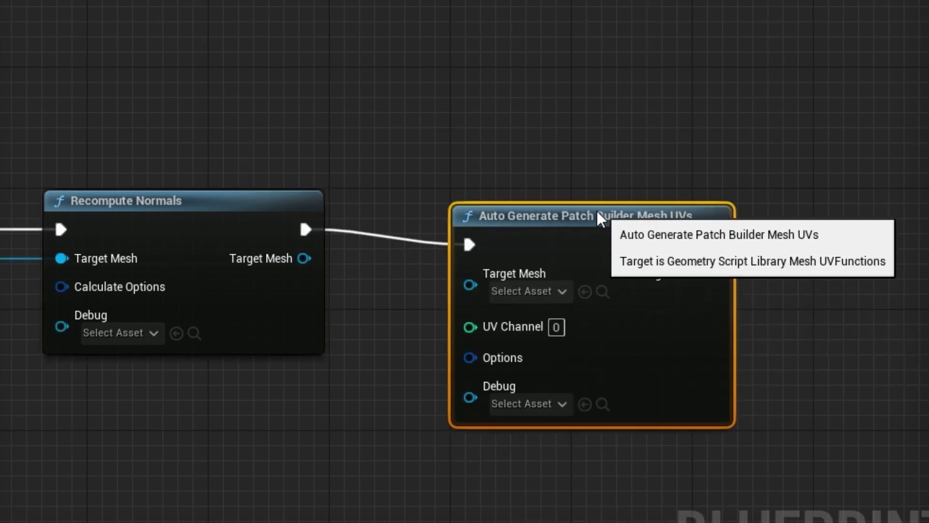
pyautogui.moveTo(600, 218); pyautogui.dragTo(597, 203)
pyautogui.moveTo(619, 125); pyautogui.dragTo(599, 97, button='right')
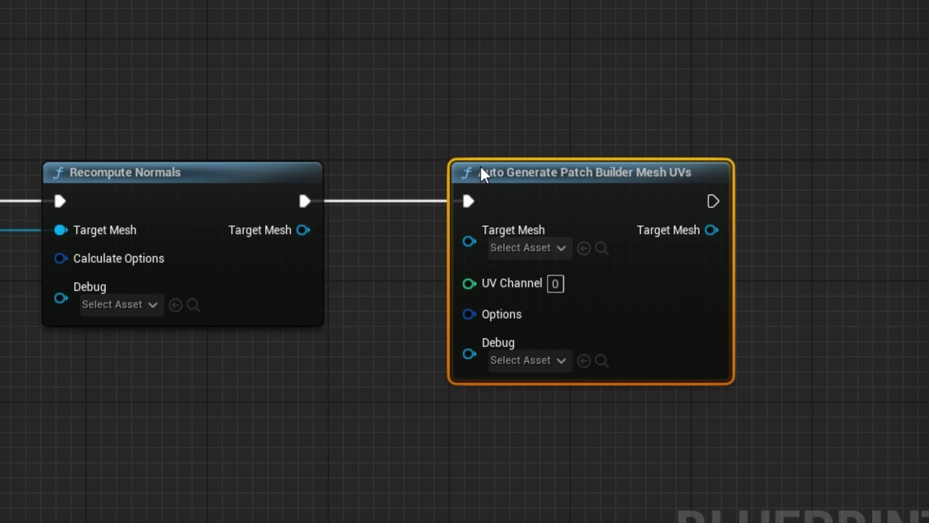
pyautogui.moveTo(304, 230); pyautogui.dragTo(469, 235)
pyautogui.moveTo(484, 106); pyautogui.dragTo(512, 115, button='right')
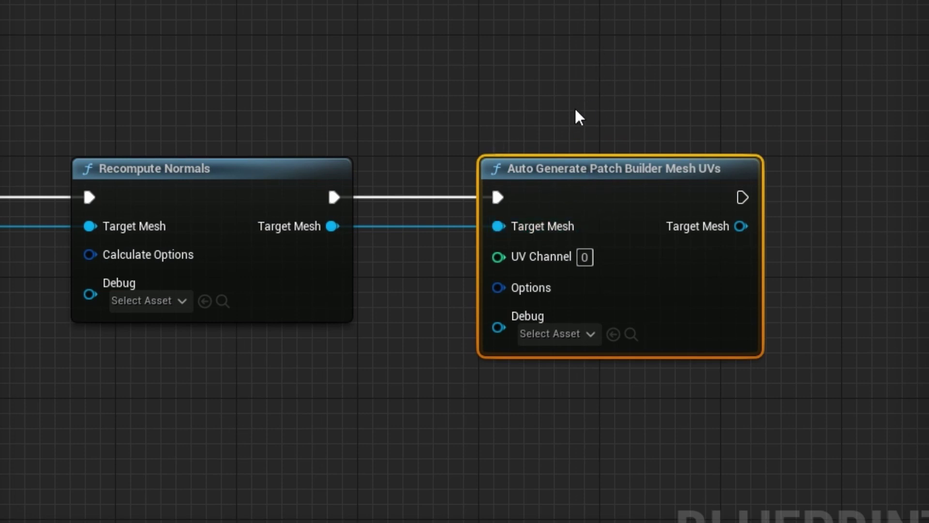
pyautogui.moveTo(607, 99); pyautogui.dragTo(599, 98, button='right')
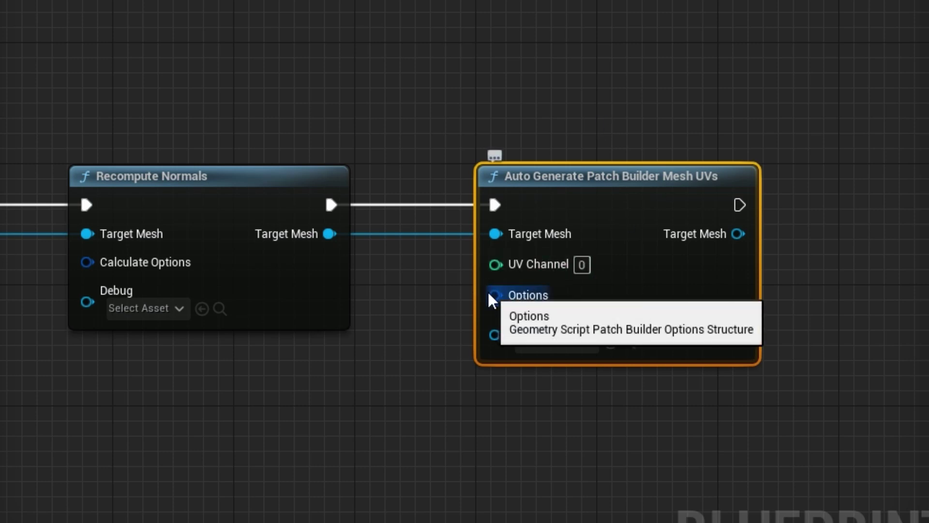
# Feed the UV node's Options input from a new Make GeometryScriptPatchBuilderOptions node placed above Recompute Normals.
pyautogui.moveTo(495, 296); pyautogui.dragTo(402, 78)
pyautogui.write('make')
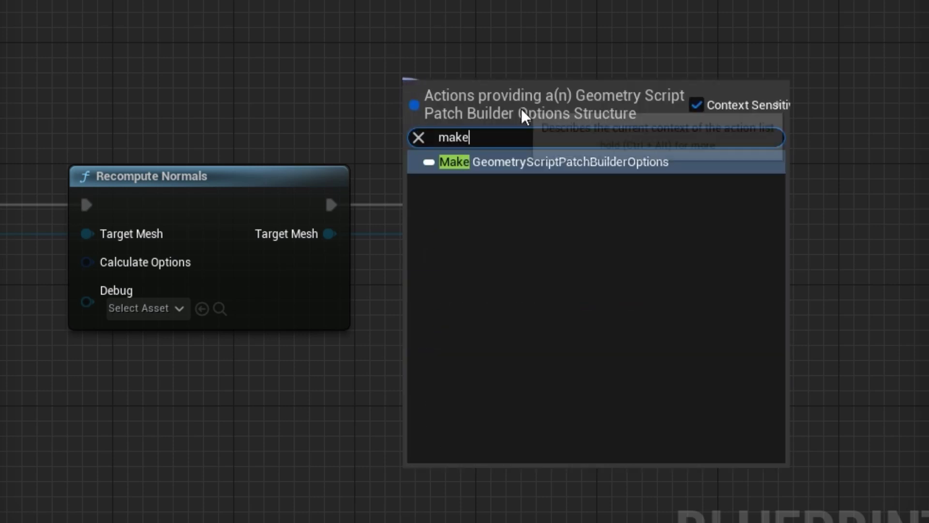
pyautogui.click(545, 162)
pyautogui.moveTo(615, 80); pyautogui.dragTo(296, 10)
pyautogui.moveTo(595, 38); pyautogui.dragTo(709, 15, button='right')
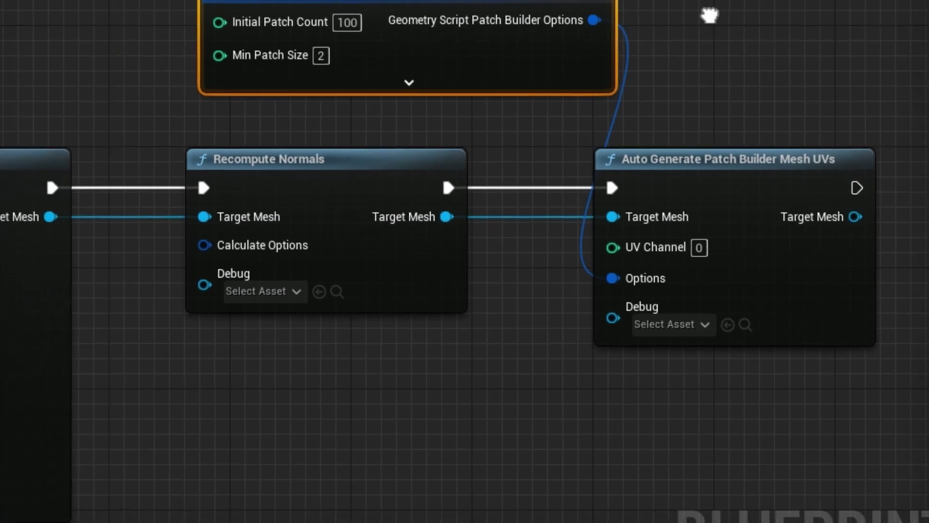
# Expand the patch builder options node to review its advanced inputs, and collapse it back above Recompute Normals.
pyautogui.click(411, 87)
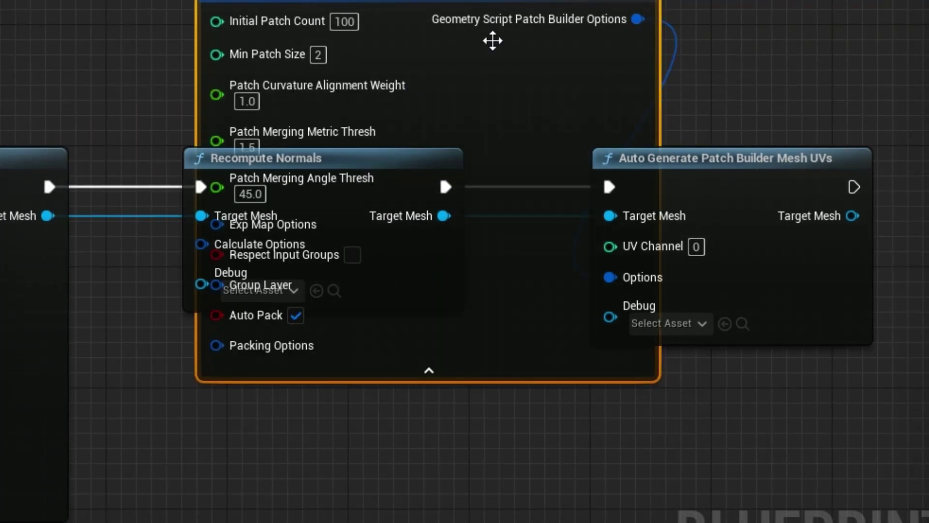
pyautogui.moveTo(456, 114); pyautogui.dragTo(460, 409)
pyautogui.moveTo(787, 469); pyautogui.dragTo(909, 54, button='right')
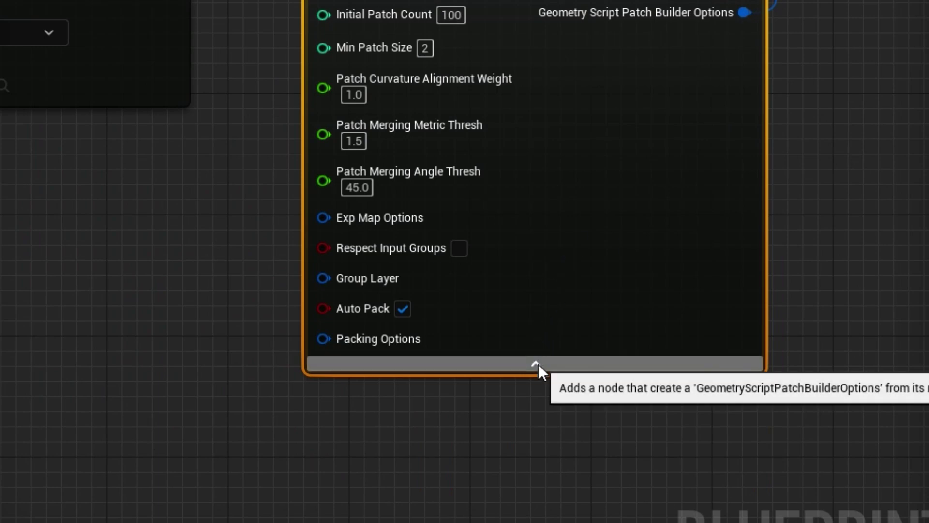
pyautogui.click(536, 363)
pyautogui.moveTo(835, 73); pyautogui.dragTo(741, 511, button='right')
pyautogui.moveTo(450, 431); pyautogui.dragTo(460, 33)
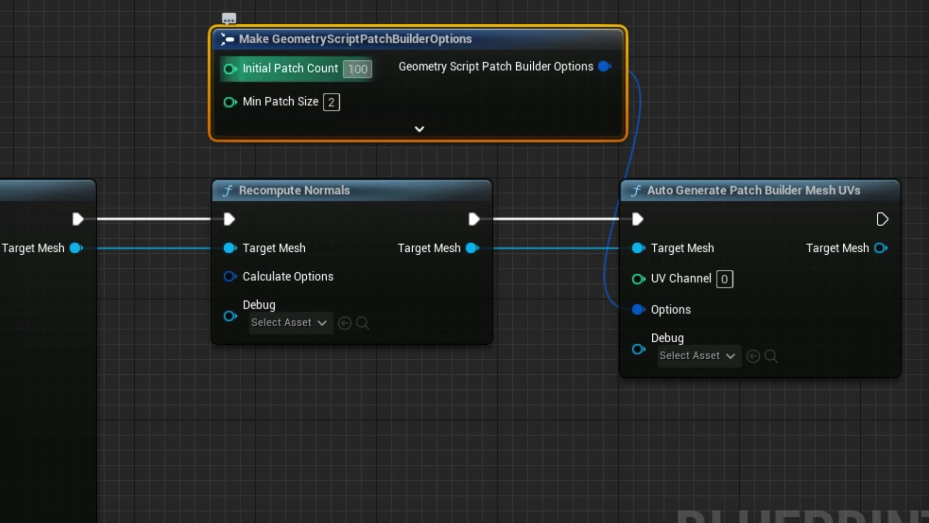
# Set the Min Patch Size of the patch builder options to 1.
pyautogui.moveTo(336, 102); pyautogui.dragTo(297, 107)
pyautogui.write('1')
pyautogui.click(716, 47)
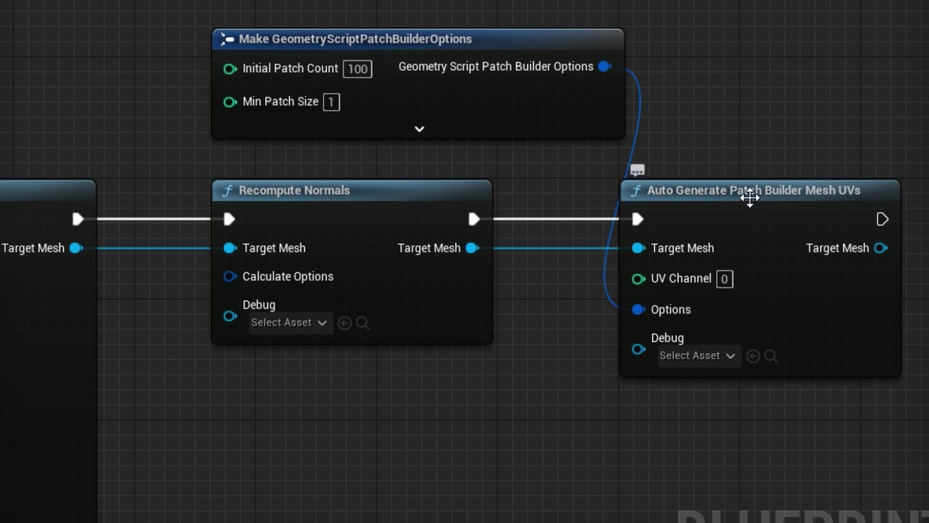
pyautogui.click(750, 197)
pyautogui.moveTo(786, 131); pyautogui.dragTo(668, 61, button='right')
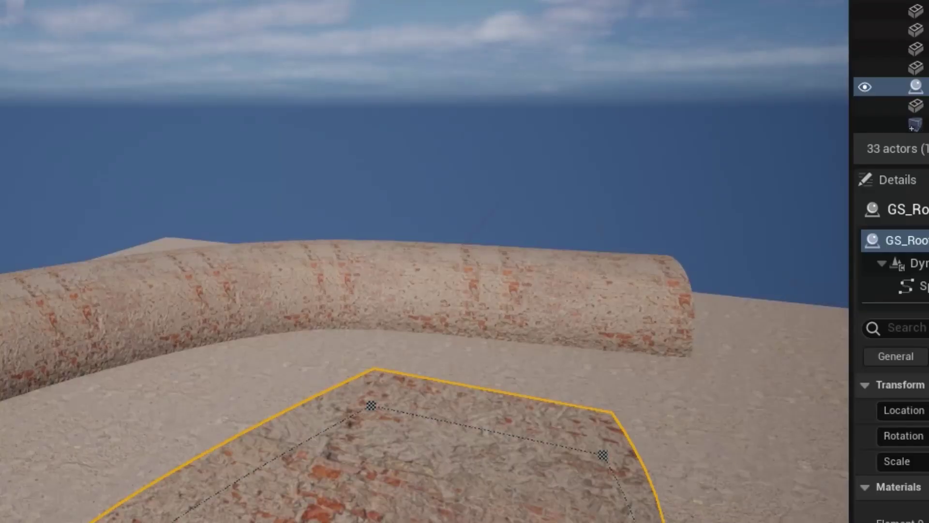
# Inspect how the generated UVs map the brick texture across the roof's top and sides in the Modelling level.
pyautogui.moveTo(417, 452); pyautogui.dragTo(340, 474, button='right')
pyautogui.press('q')
pyautogui.press('d')
pyautogui.press('e')
pyautogui.press('d')
pyautogui.moveTo(411, 270); pyautogui.dragTo(318, 350, button='right')
pyautogui.moveTo(333, 414); pyautogui.dragTo(227, 421, button='right')
pyautogui.press('d')
pyautogui.press('d')
pyautogui.moveTo(389, 406); pyautogui.dragTo(431, 392, button='right')
pyautogui.press('a')
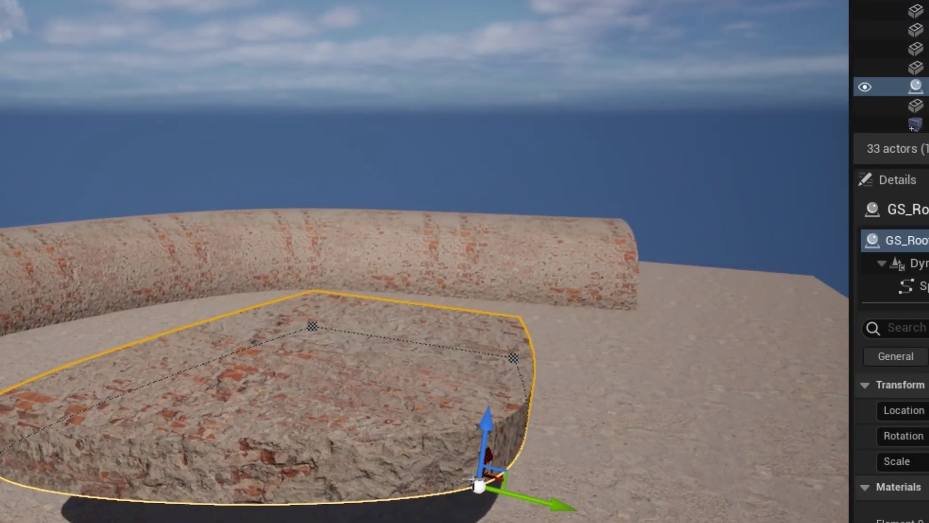
pyautogui.press('w')
pyautogui.moveTo(643, 460); pyautogui.dragTo(716, 460, button='right')
pyautogui.press('e')
pyautogui.press('q')
pyautogui.press('s')
pyautogui.press('a')
pyautogui.press('w')
pyautogui.press('q')
pyautogui.press('w')
pyautogui.moveTo(527, 388); pyautogui.dragTo(529, 416, button='right')
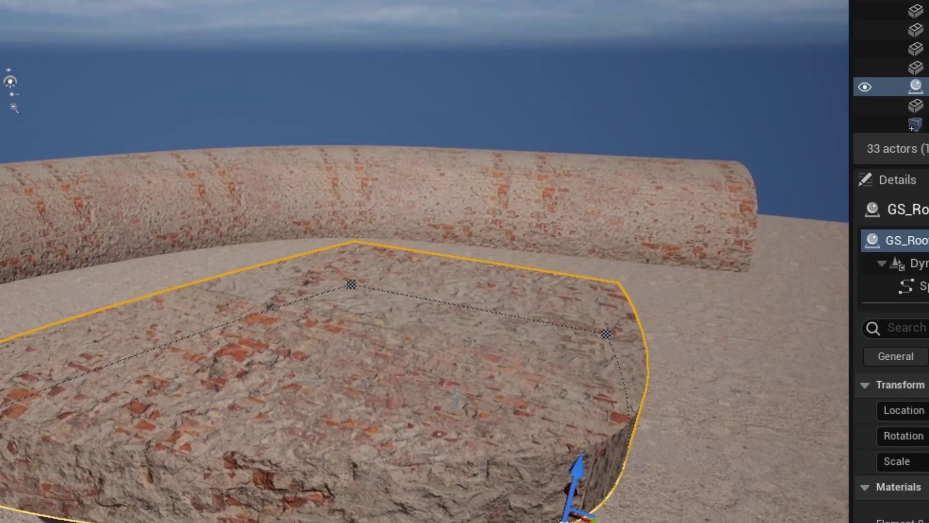
pyautogui.moveTo(530, 416)
pyautogui.mouseDown(button='right')
pyautogui.moveTo(533, 397)
pyautogui.moveTo(534, 406)
pyautogui.mouseUp(button='right')
pyautogui.press('q')
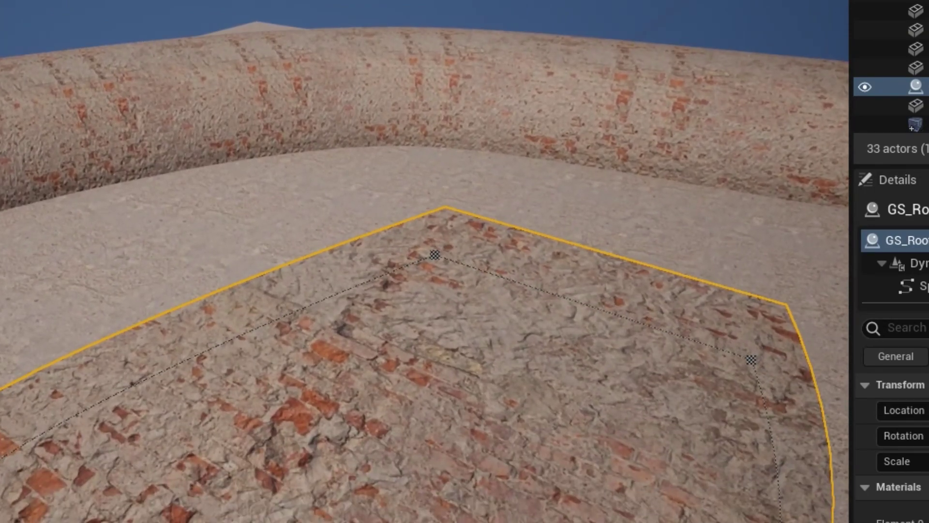
pyautogui.press('s')
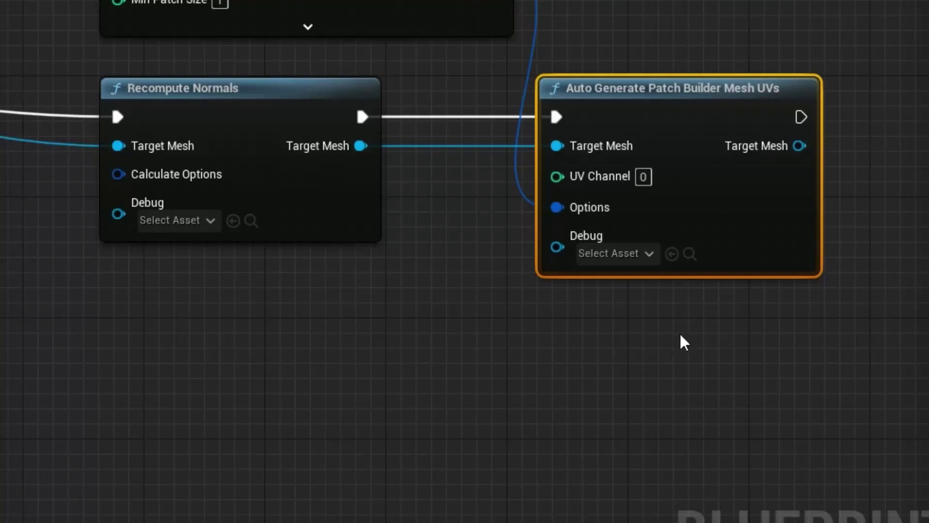
# In the GS_Roof blueprint, add a Scale Mesh UVs node after Auto Generate Patch Builder Mesh UVs and connect the Target Mesh pins.
pyautogui.moveTo(680, 335); pyautogui.dragTo(310, 379, button='right')
pyautogui.moveTo(437, 161); pyautogui.dragTo(582, 162)
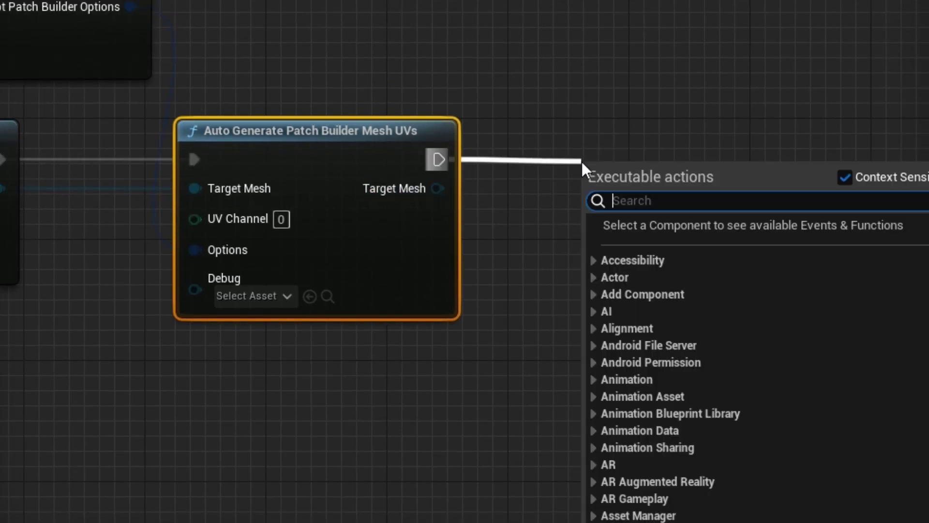
pyautogui.write('scale me')
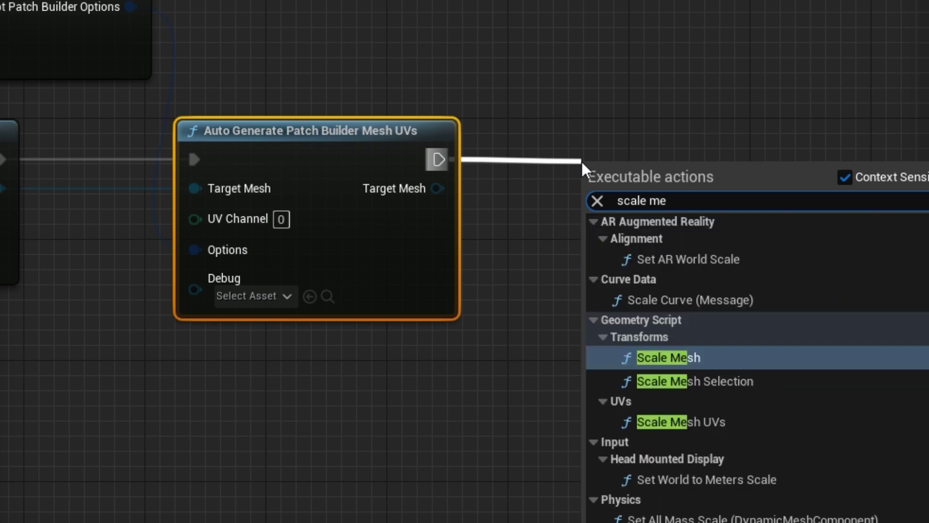
pyautogui.click(690, 422)
pyautogui.moveTo(721, 160); pyautogui.dragTo(760, 123)
pyautogui.moveTo(436, 187); pyautogui.dragTo(617, 197)
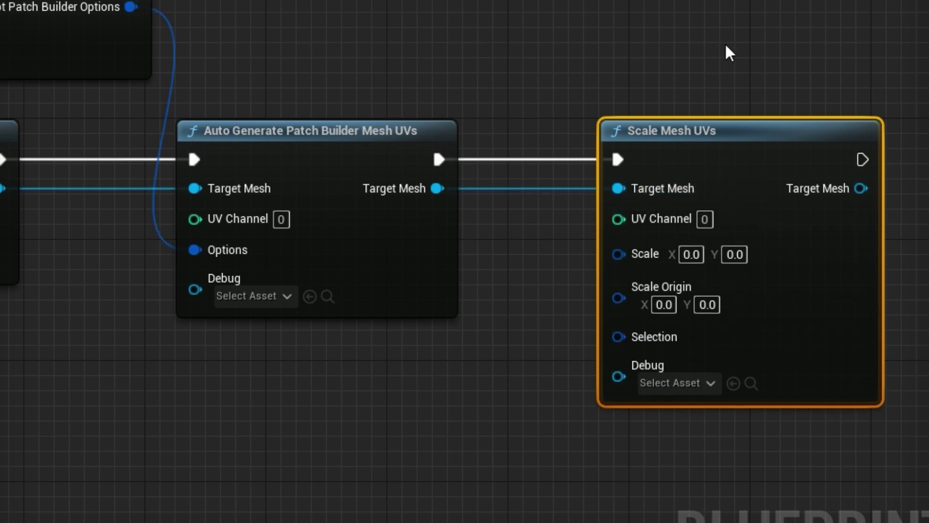
# Split the Scale input of the Scale Mesh UVs node into separate Scale X and Scale Y pins.
pyautogui.moveTo(725, 48); pyautogui.dragTo(677, 0, button='right')
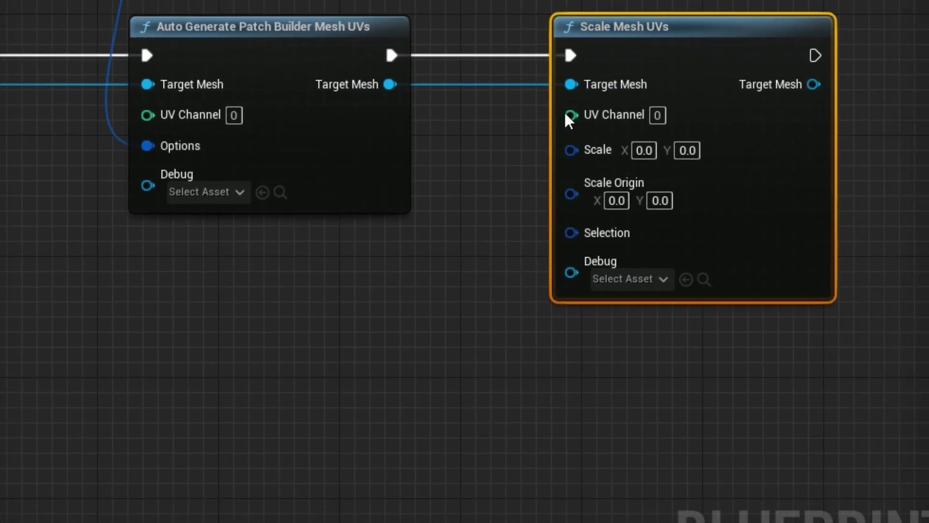
pyautogui.rightClick(572, 154)
pyautogui.click(604, 212)
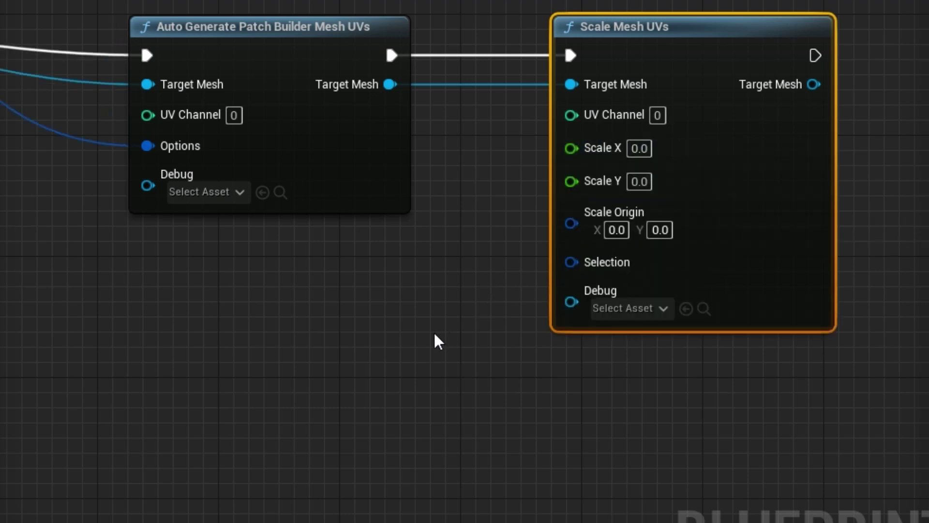
pyautogui.moveTo(437, 338); pyautogui.dragTo(554, 326, button='right')
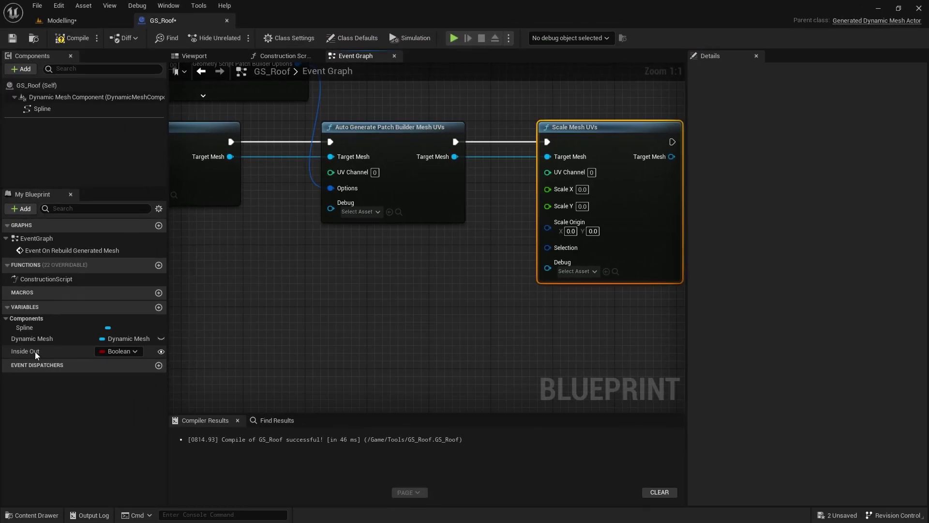
# Create an instance-editable Float variable named Roof UV Scale in the GS_Roof blueprint.
pyautogui.click(159, 306)
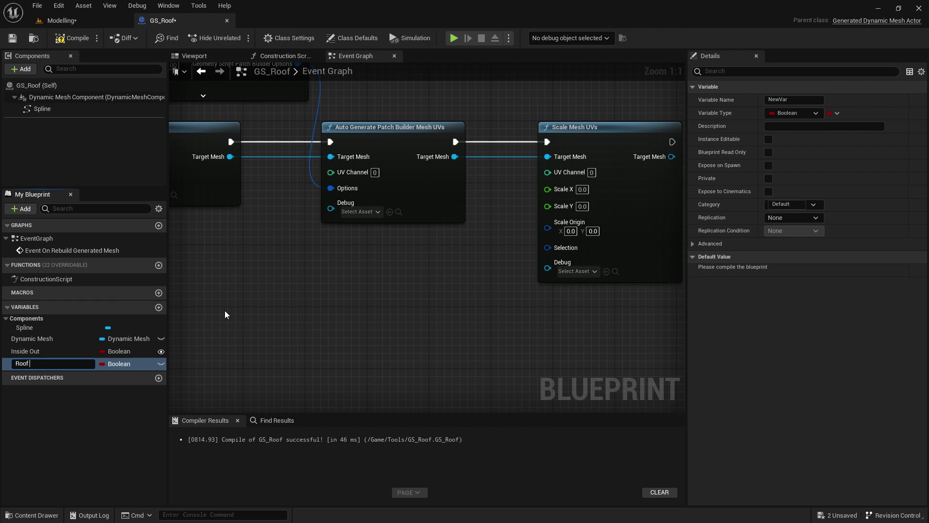
pyautogui.write('Roof UV Scale')
pyautogui.press('Return')
pyautogui.click(127, 364)
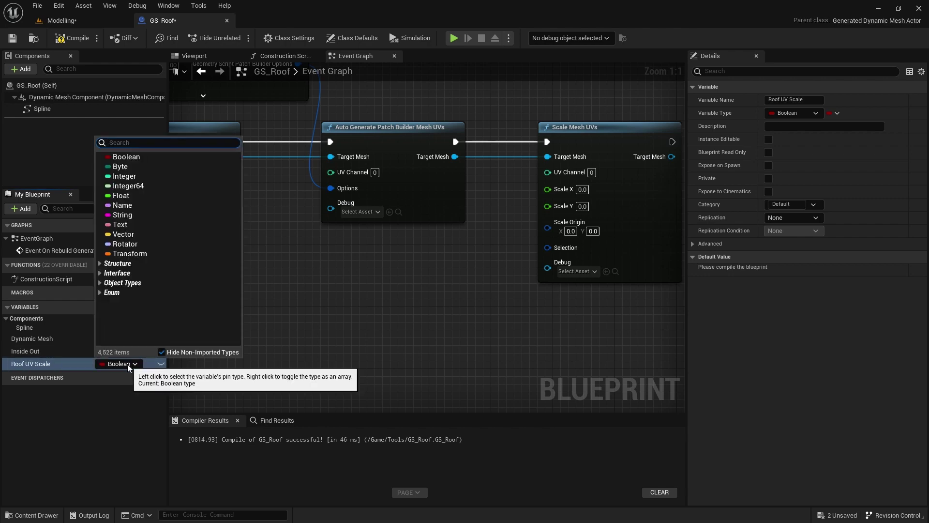
pyautogui.click(125, 205)
pyautogui.click(161, 363)
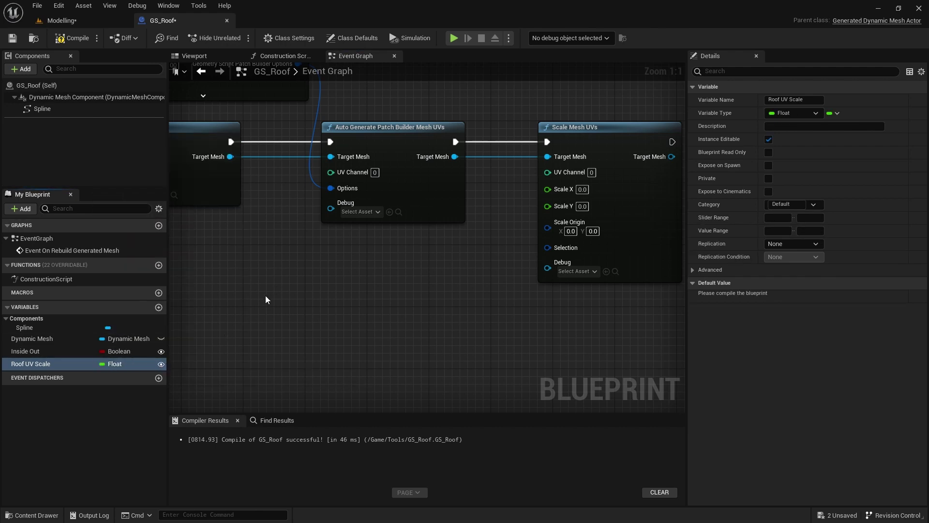
# Connect the Roof UV Scale variable to both Scale X and Scale Y of Scale Mesh UVs, and compile and save the blueprint.
pyautogui.moveTo(32, 363); pyautogui.dragTo(548, 188)
pyautogui.moveTo(475, 276); pyautogui.dragTo(547, 203)
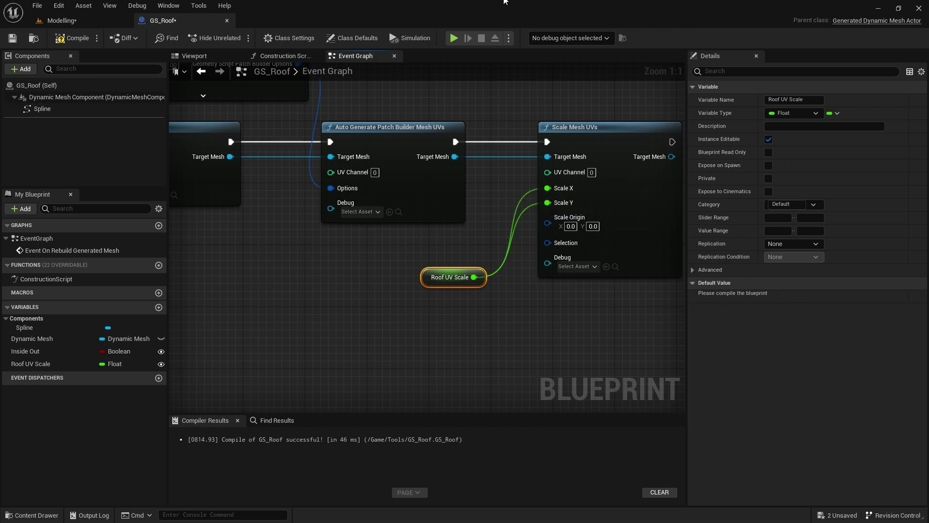
pyautogui.click(70, 41)
pyautogui.click(12, 38)
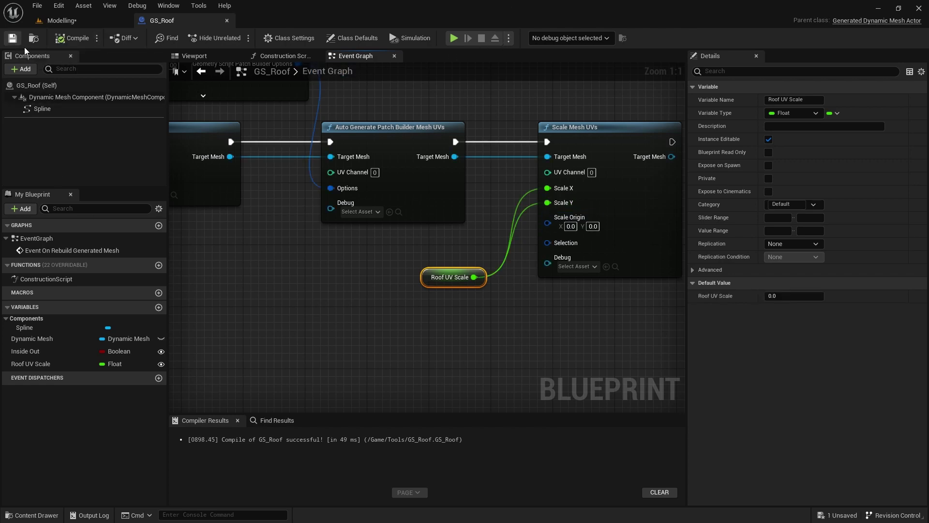
# Set the default value of Roof UV Scale to 1.0 and save the GS_Roof blueprint.
pyautogui.click(780, 296)
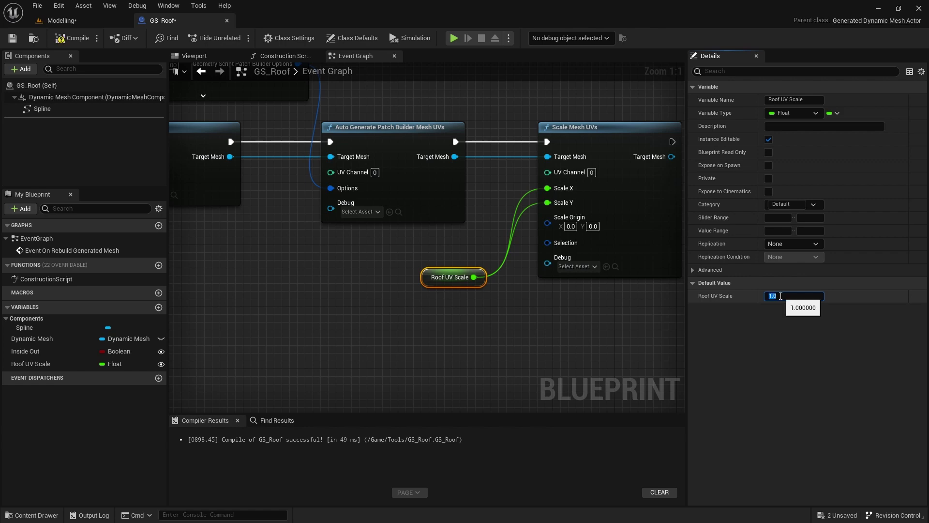
pyautogui.click(491, 334)
pyautogui.click(17, 38)
# In the Modelling level, try Roof UV Scale values of 2, 3 and 4 on the roof actor.
pyautogui.click(51, 24)
pyautogui.moveTo(453, 275); pyautogui.dragTo(505, 314, button='right')
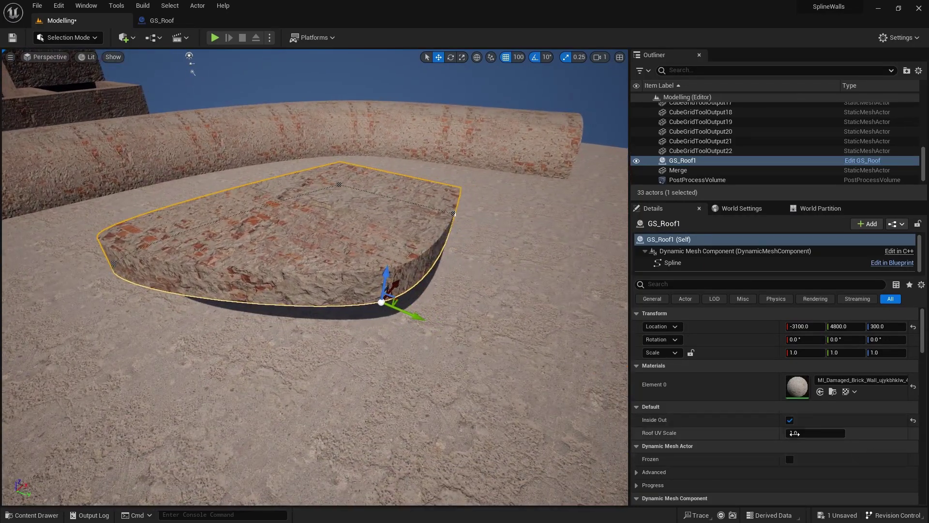
pyautogui.click(794, 433)
pyautogui.write('2')
pyautogui.press('Return')
pyautogui.write('3')
pyautogui.press('Return')
pyautogui.write('4')
pyautogui.press('Return')
pyautogui.moveTo(473, 366); pyautogui.dragTo(441, 389, button='right')
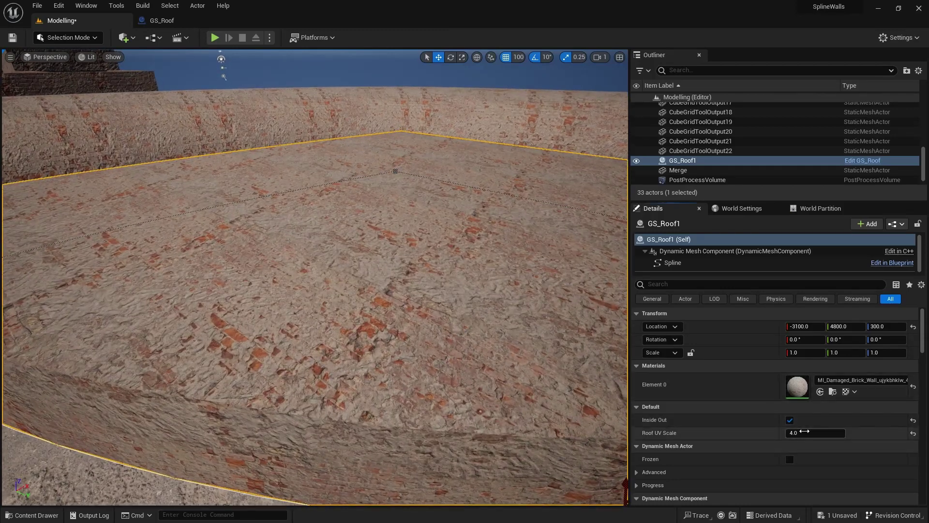
# Try Roof UV Scale values of 1 and 0.5 on the roof actor and frame the whole roof for comparison.
pyautogui.click(804, 431)
pyautogui.write('1')
pyautogui.press('Return')
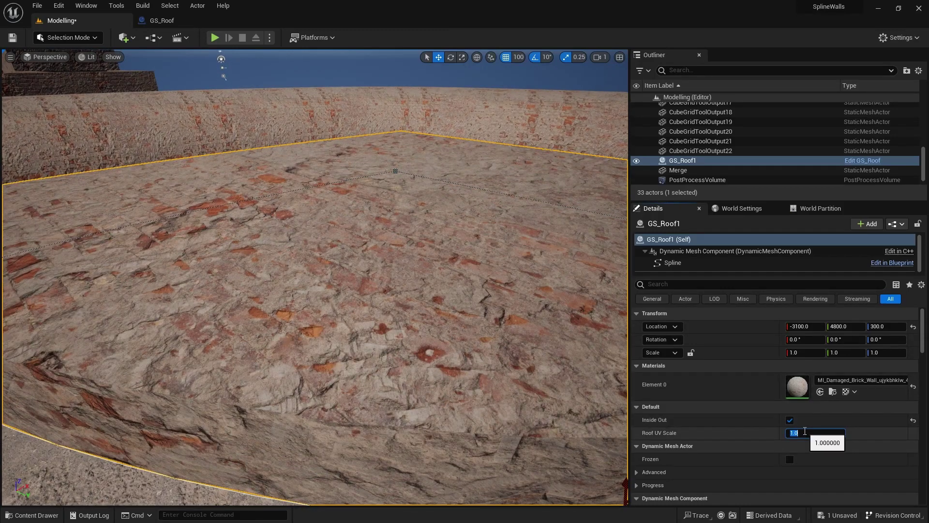
pyautogui.write('0.5')
pyautogui.press('Return')
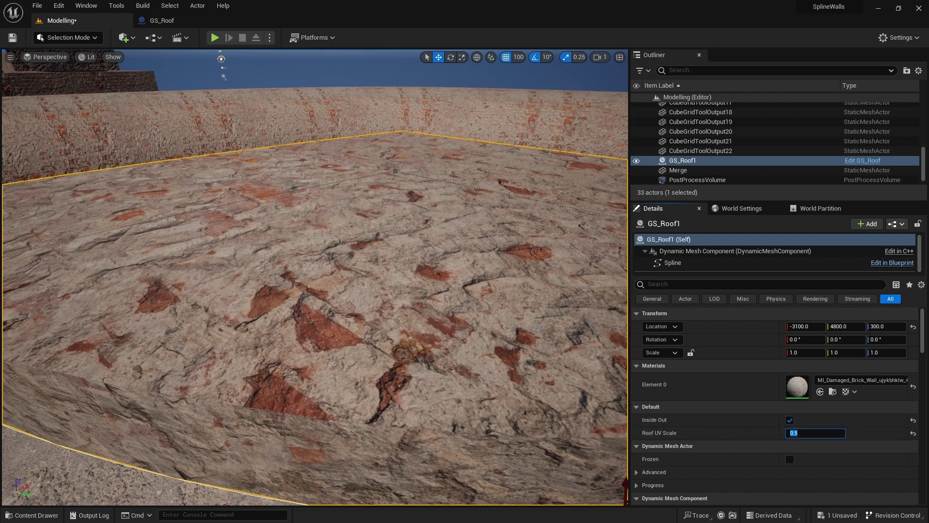
pyautogui.press('f')
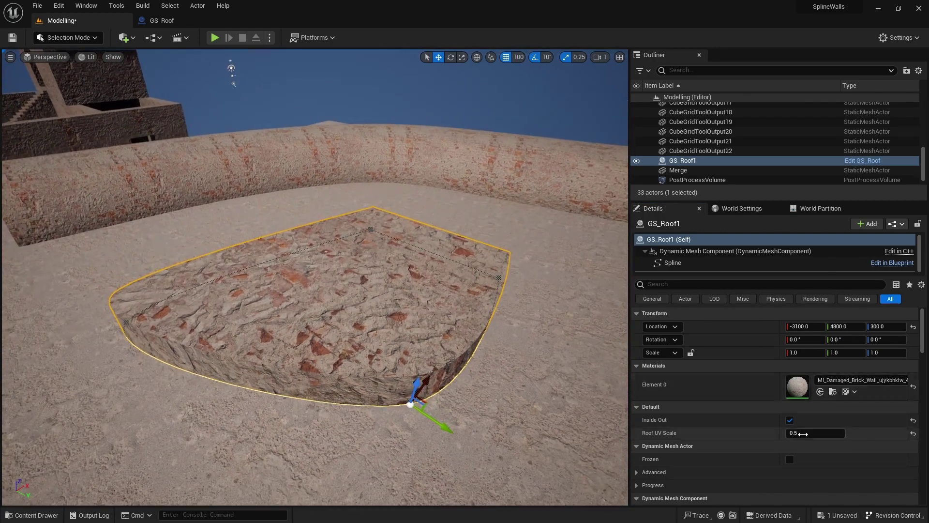
# Set the roof actor's Roof UV Scale to 1.0 and check the brick texture from a wider view.
pyautogui.write('1')
pyautogui.press('Return')
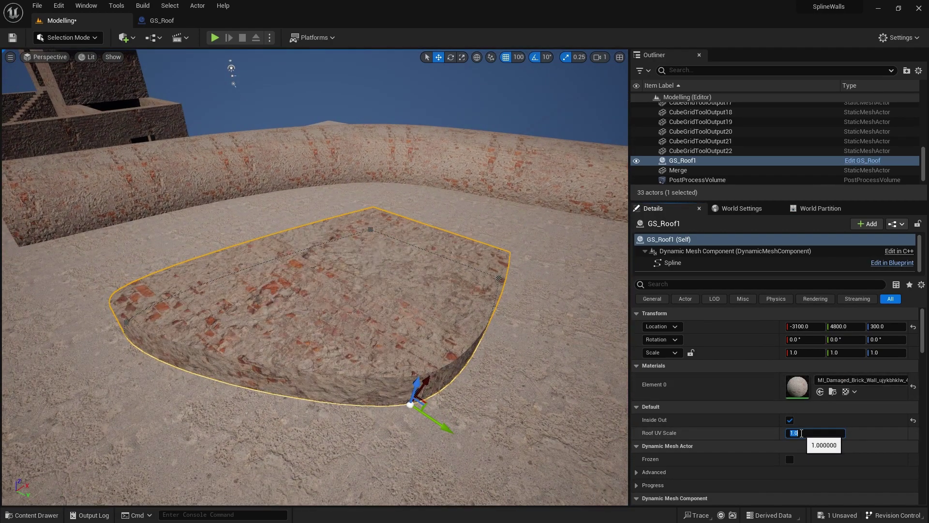
pyautogui.moveTo(435, 290); pyautogui.dragTo(522, 328, button='right')
pyautogui.press('d')
pyautogui.press('a')
pyautogui.press('s')
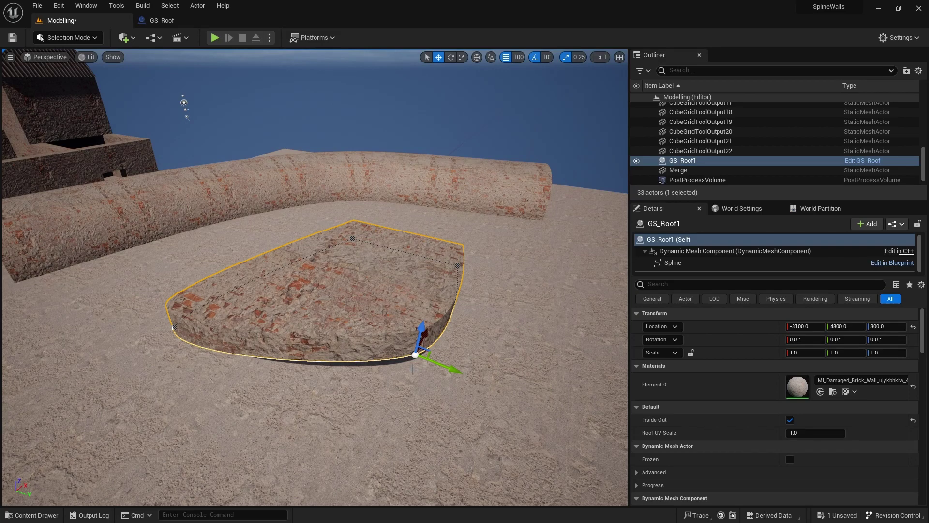
# Examine the roof's top and side brick texture from a lower, closer viewpoint around the mesh.
pyautogui.moveTo(516, 340); pyautogui.dragTo(375, 300, button='right')
pyautogui.press('q')
pyautogui.press('w')
pyautogui.press('s')
pyautogui.press('d')
pyautogui.press('e')
pyautogui.press('a')
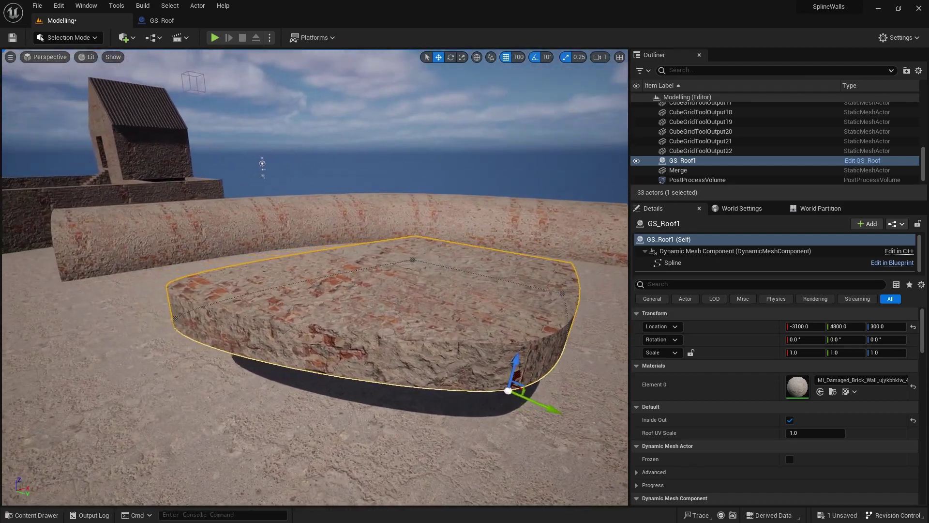
pyautogui.keyDown('alt'); pyautogui.moveTo(492, 249); pyautogui.dragTo(489, 325); pyautogui.keyUp('alt')
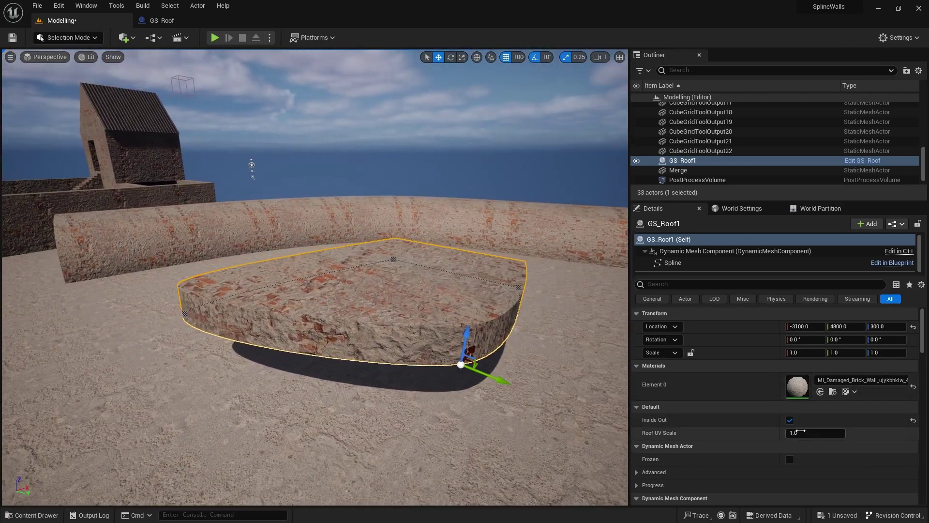
# In the GS_Roof blueprint, promote the Height input of Append Simple Extrude Polygon to a variable and place its node below the conversion node.
pyautogui.click(169, 20)
pyautogui.moveTo(247, 267); pyautogui.dragTo(561, 239, button='right')
pyautogui.moveTo(281, 253); pyautogui.dragTo(521, 276, button='right')
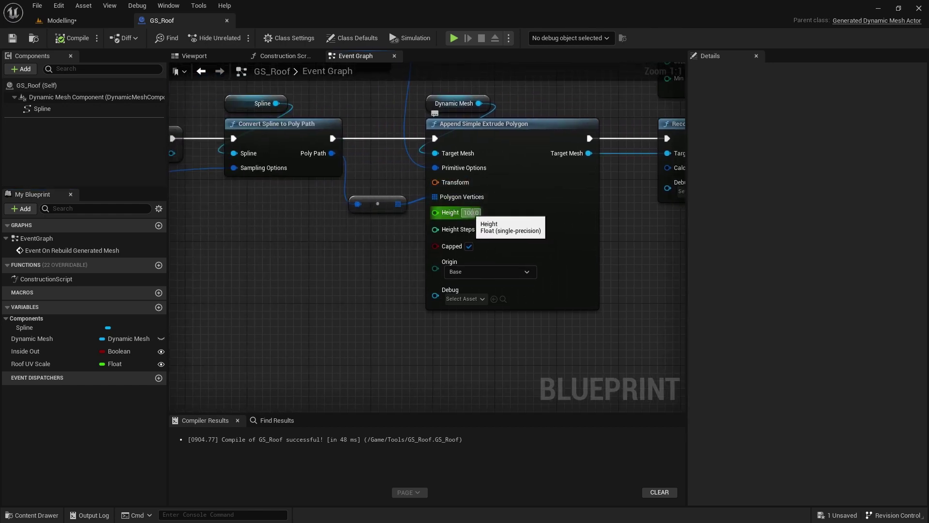
pyautogui.moveTo(347, 270); pyautogui.dragTo(317, 267, button='right')
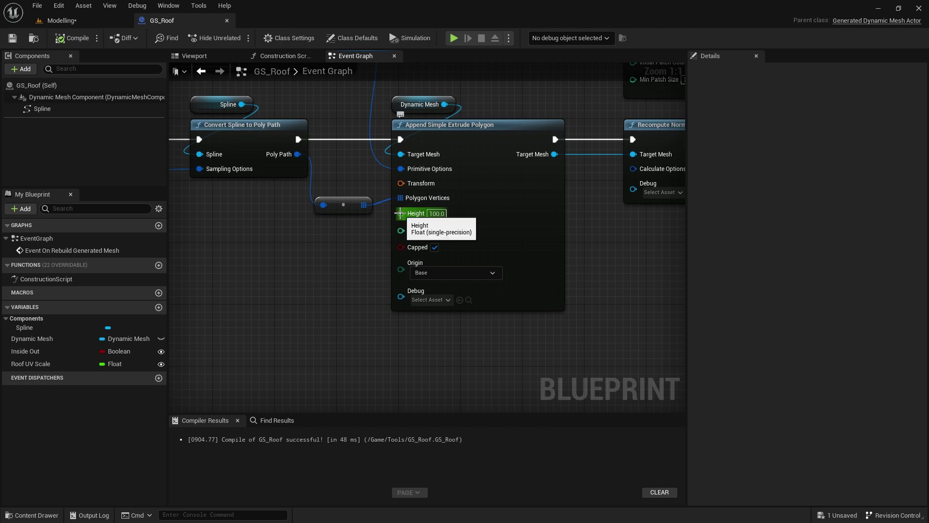
pyautogui.rightClick(400, 214)
pyautogui.click(462, 235)
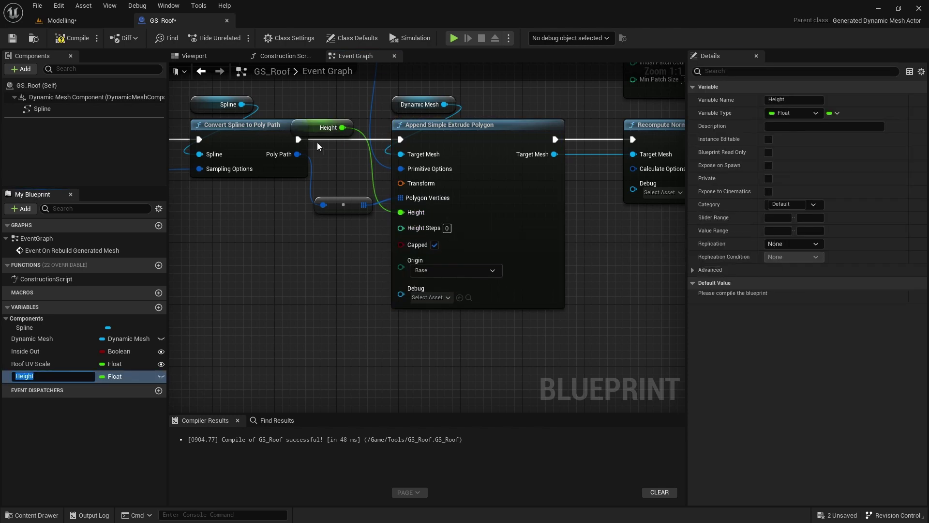
pyautogui.moveTo(309, 125); pyautogui.dragTo(318, 237)
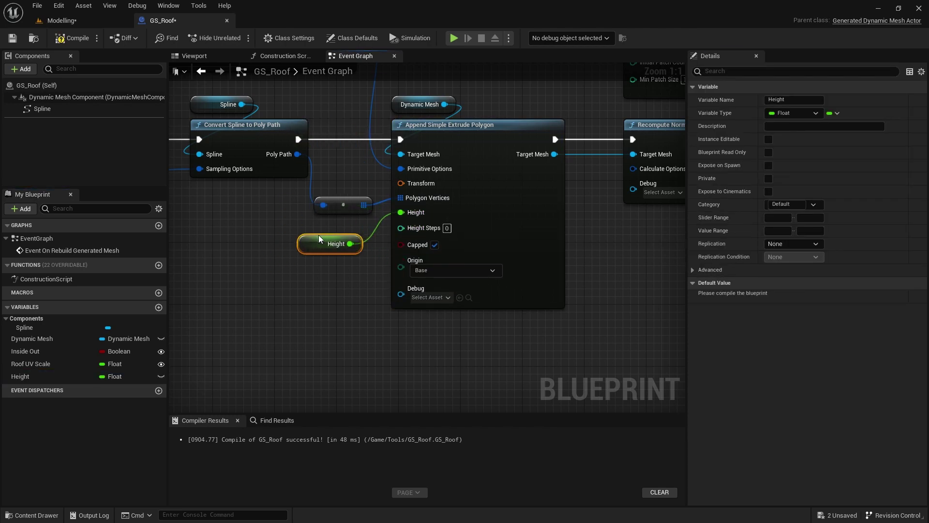
# Rename the promoted Height variable to Roof Thickness.
pyautogui.doubleClick(33, 378)
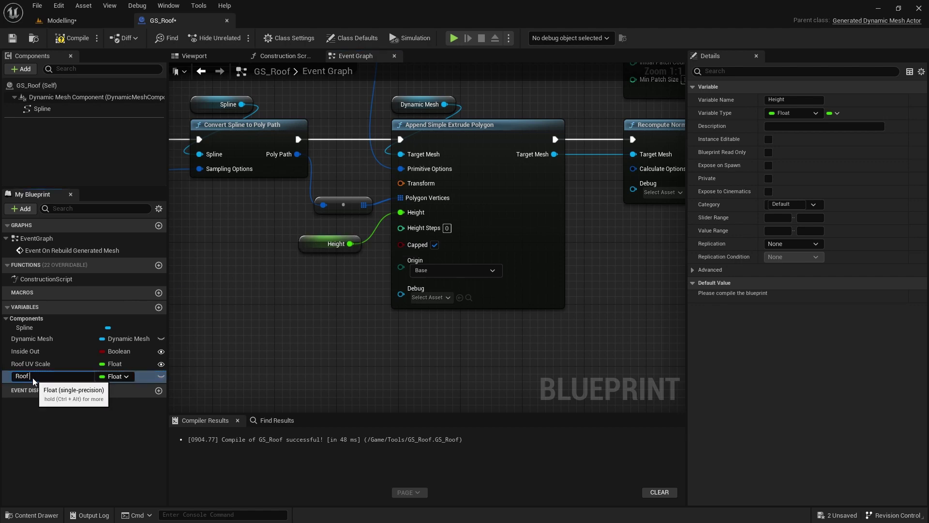
pyautogui.write('Roof Thickness')
pyautogui.press('Return')
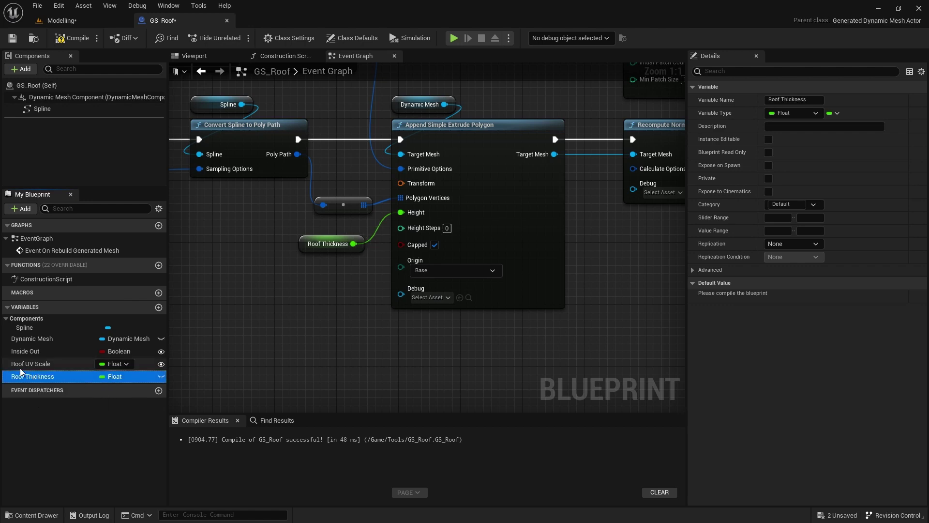
# List Roof Thickness above Inside Out as an instance-editable variable, and compile and save the blueprint.
pyautogui.moveTo(31, 376); pyautogui.dragTo(30, 351)
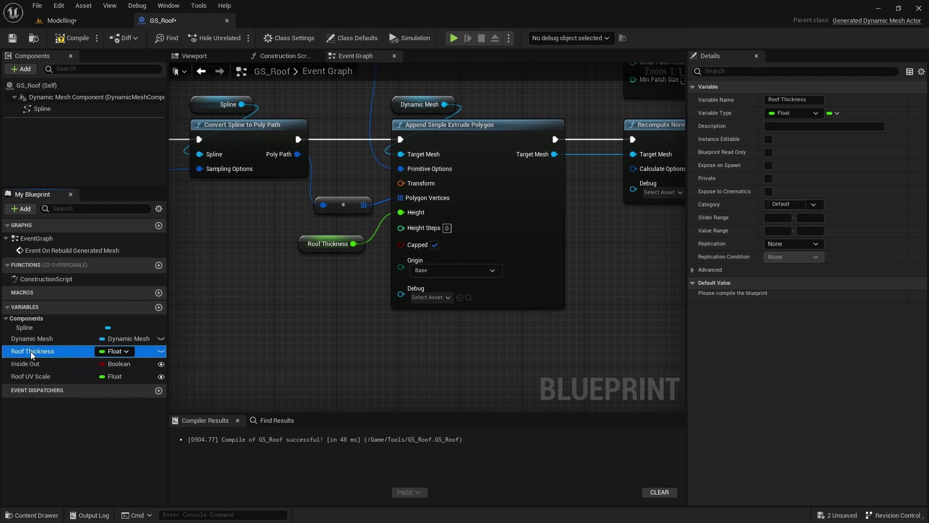
pyautogui.click(161, 351)
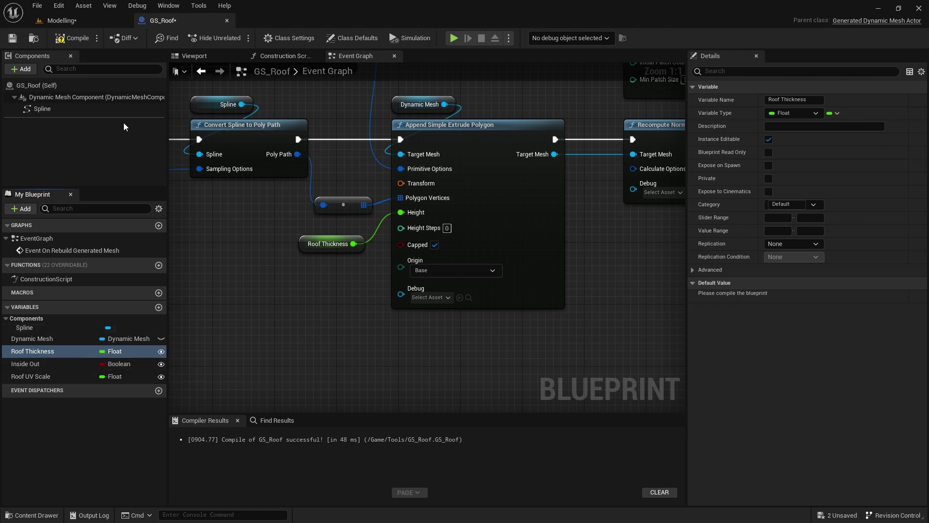
pyautogui.click(75, 42)
pyautogui.click(14, 38)
# In the Modelling level, set the GS_Roof1 actor's Roof Thickness to 20.
pyautogui.click(71, 20)
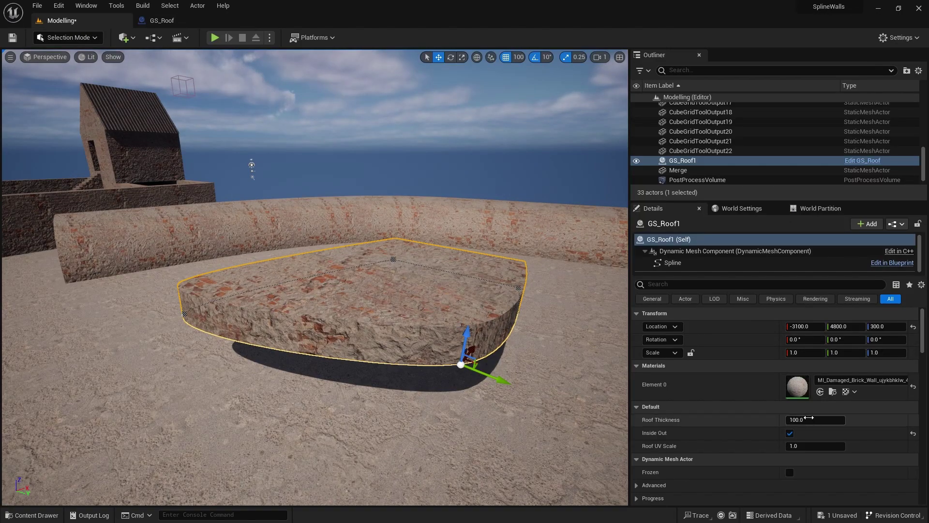
pyautogui.click(796, 419)
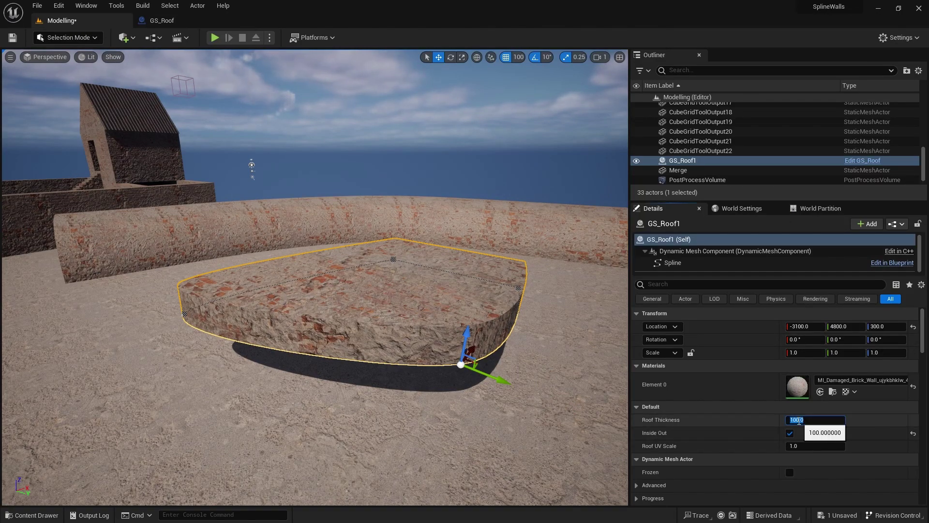
pyautogui.write('20')
pyautogui.press('Return')
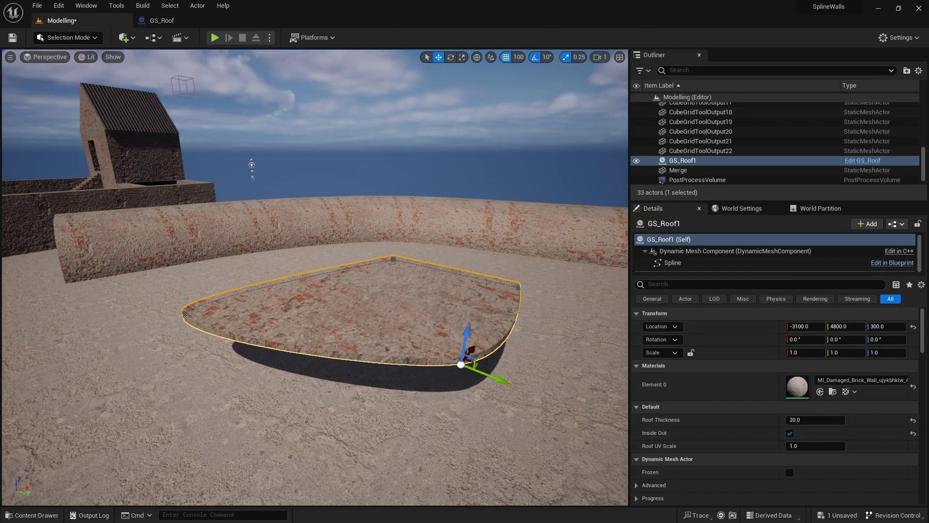
# Try a Roof Thickness of 200 on the roof actor and set it back to 20.
pyautogui.moveTo(314, 277); pyautogui.dragTo(338, 270, button='right')
pyautogui.click(816, 420)
pyautogui.write('200')
pyautogui.press('Return')
pyautogui.write('2')
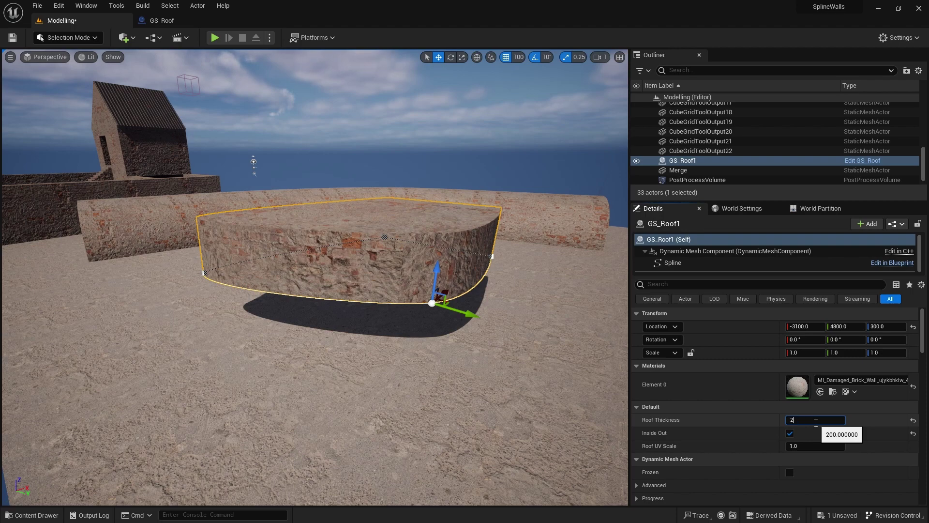
pyautogui.write('0')
pyautogui.press('Return')
# Revert the curvature at the roof's near-right and left spline points so the adjoining edges are straight.
pyautogui.moveTo(492, 352); pyautogui.dragTo(513, 347, button='right')
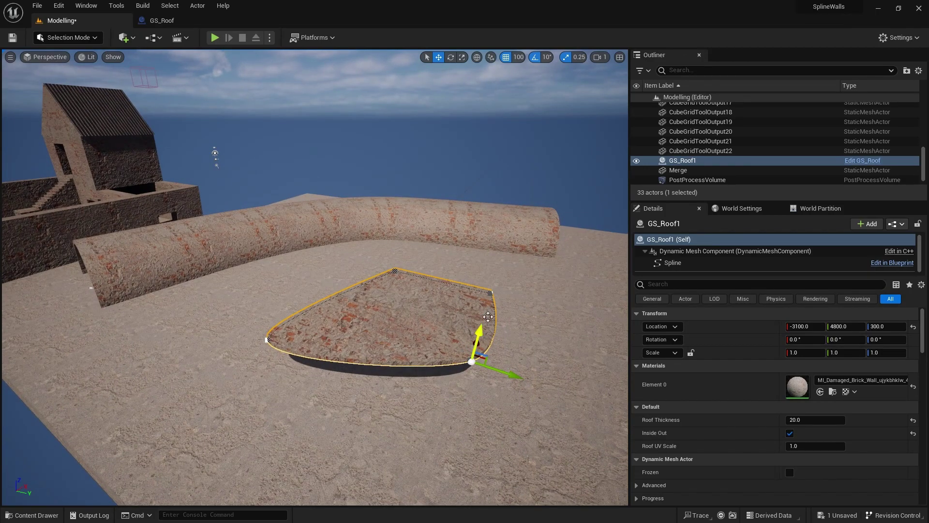
pyautogui.click(489, 292)
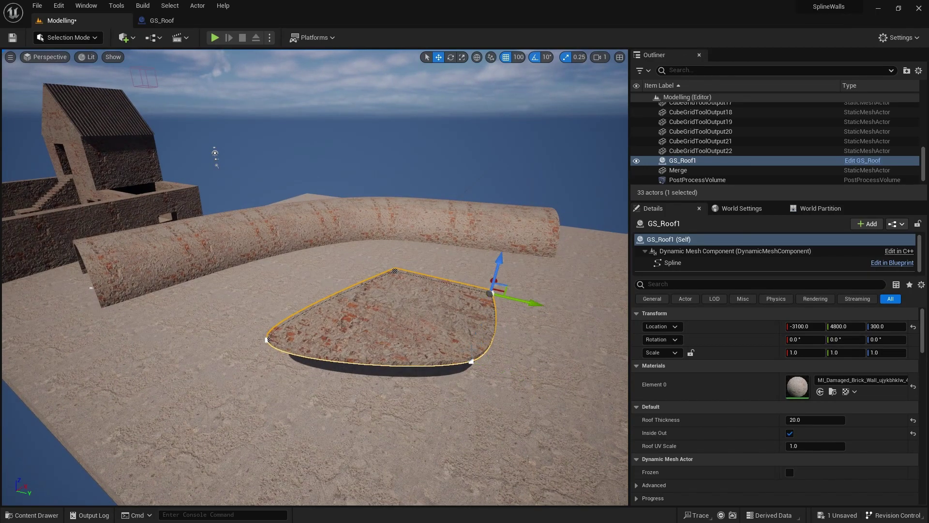
pyautogui.hotkey('ctrl', 'z')
pyautogui.click(471, 361)
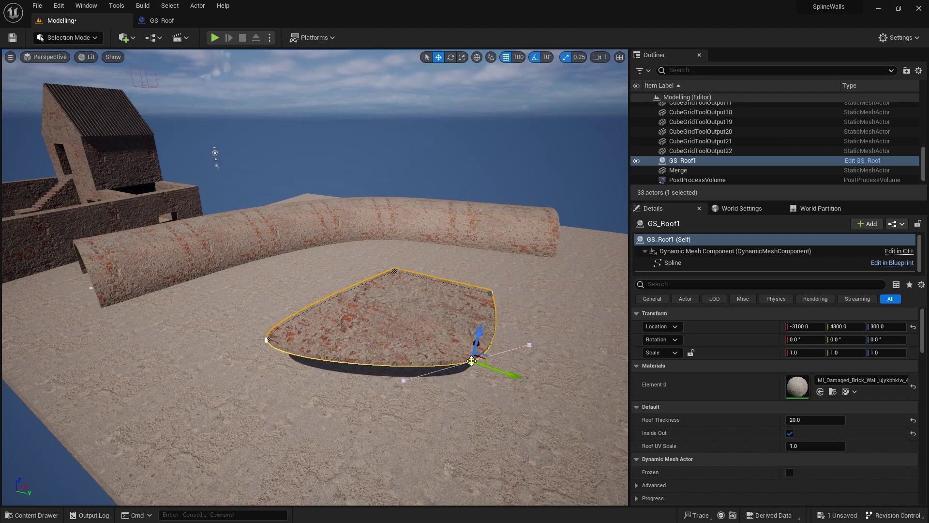
pyautogui.hotkey('ctrl', 'z')
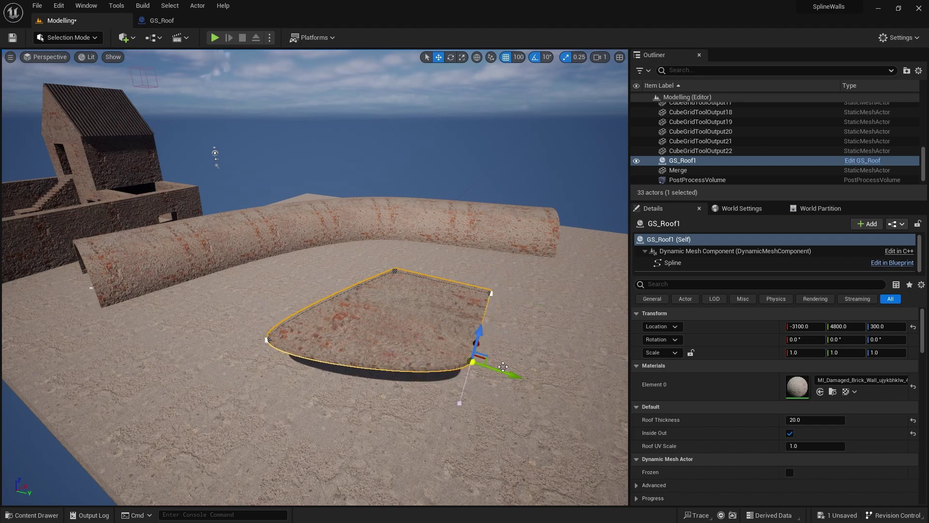
pyautogui.click(267, 339)
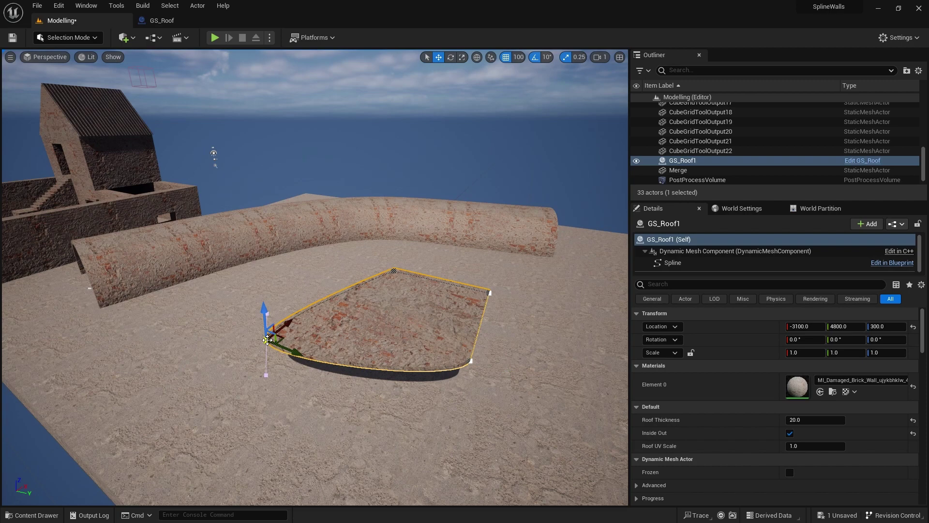
pyautogui.hotkey('ctrl', 'z')
# Move the roof's near-right spline point outward to widen that corner of the outline.
pyautogui.click(473, 361)
pyautogui.click(470, 361)
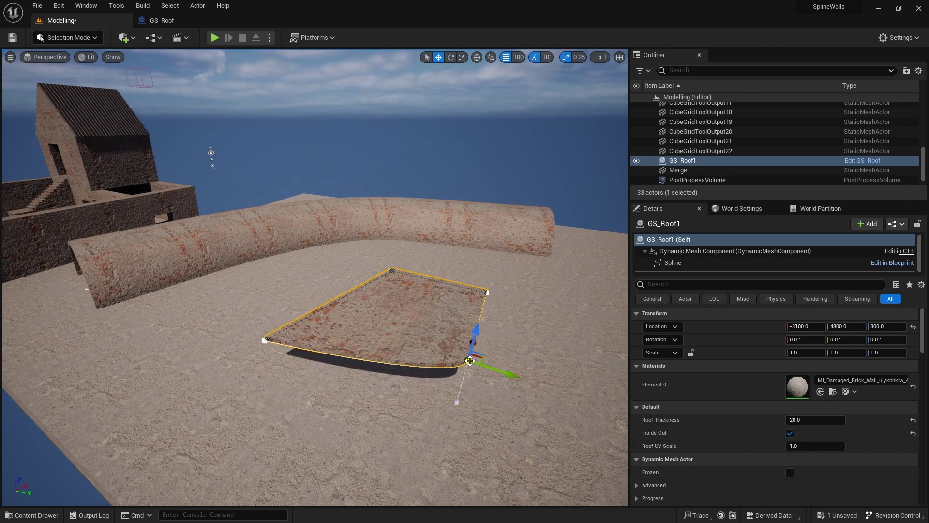
pyautogui.moveTo(505, 374); pyautogui.dragTo(537, 403)
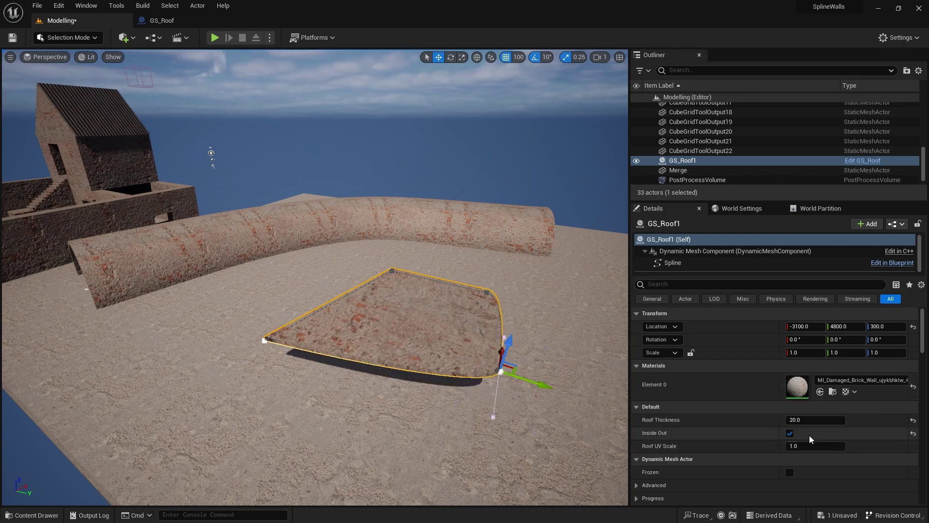
# Examine the reshaped thin roof and its rounded corner from several low and high angles.
pyautogui.press('d')
pyautogui.moveTo(506, 359); pyautogui.dragTo(545, 357, button='right')
pyautogui.press('a')
pyautogui.press('a')
pyautogui.press('q')
pyautogui.keyDown('alt'); pyautogui.moveTo(470, 334); pyautogui.dragTo(503, 354); pyautogui.keyUp('alt')
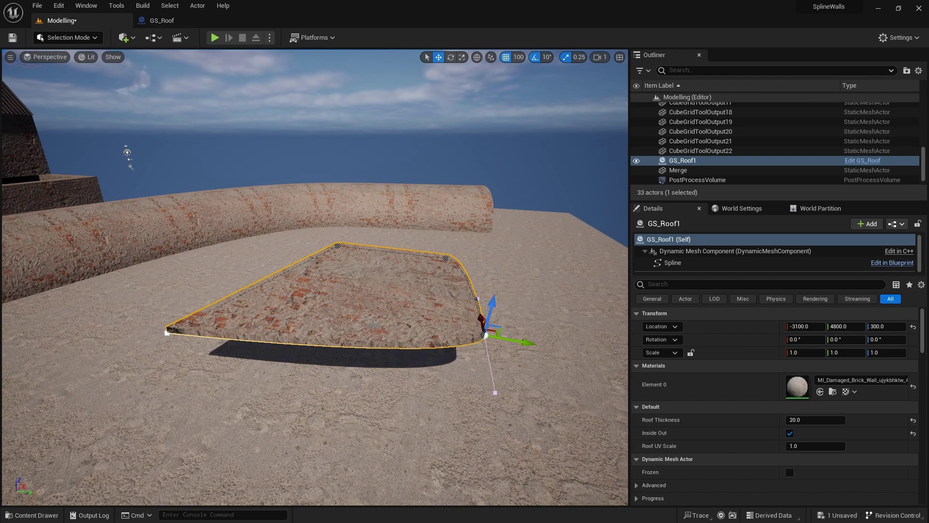
pyautogui.moveTo(314, 277); pyautogui.dragTo(329, 338, button='right')
pyautogui.moveTo(302, 310); pyautogui.dragTo(292, 310, button='right')
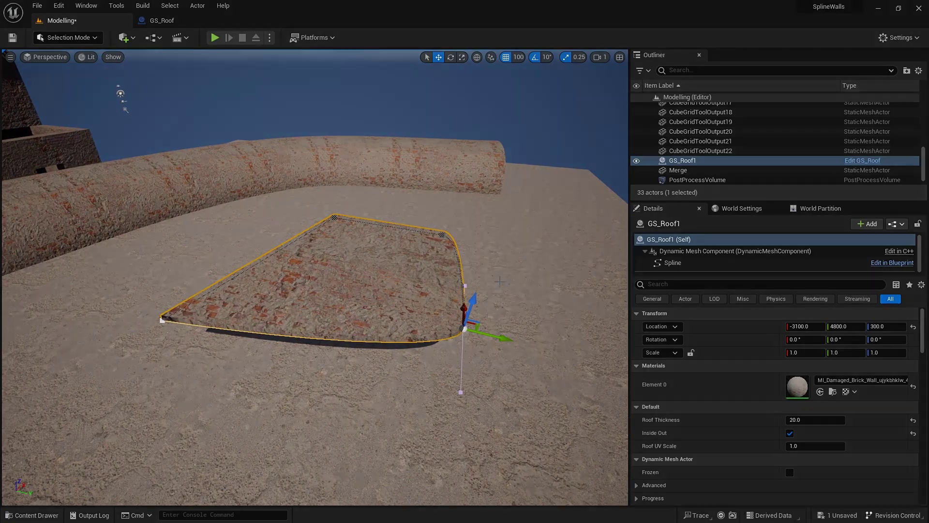